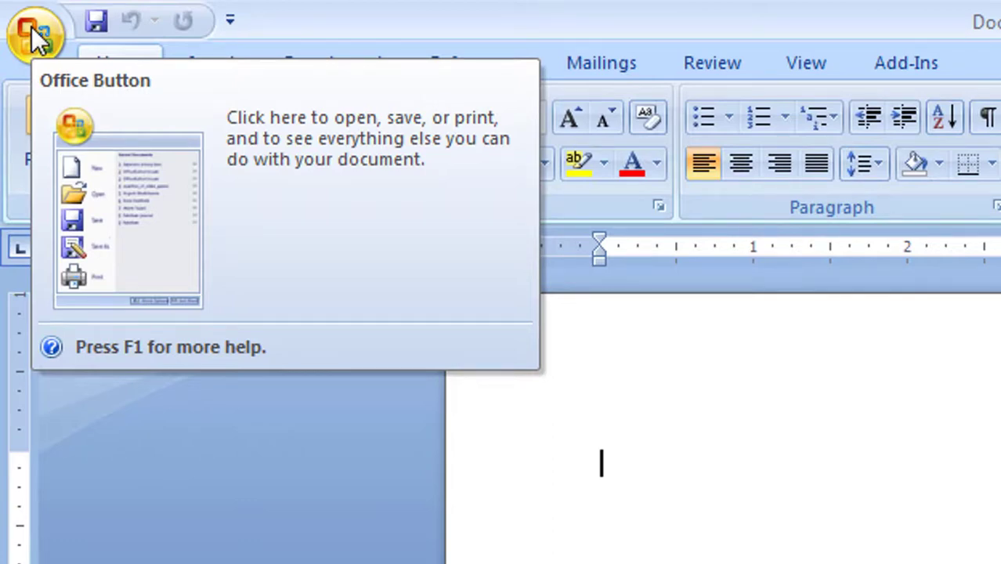
Step: After closing the Office menu unused, type a person's full name as the document's first line
left_click(33, 31)
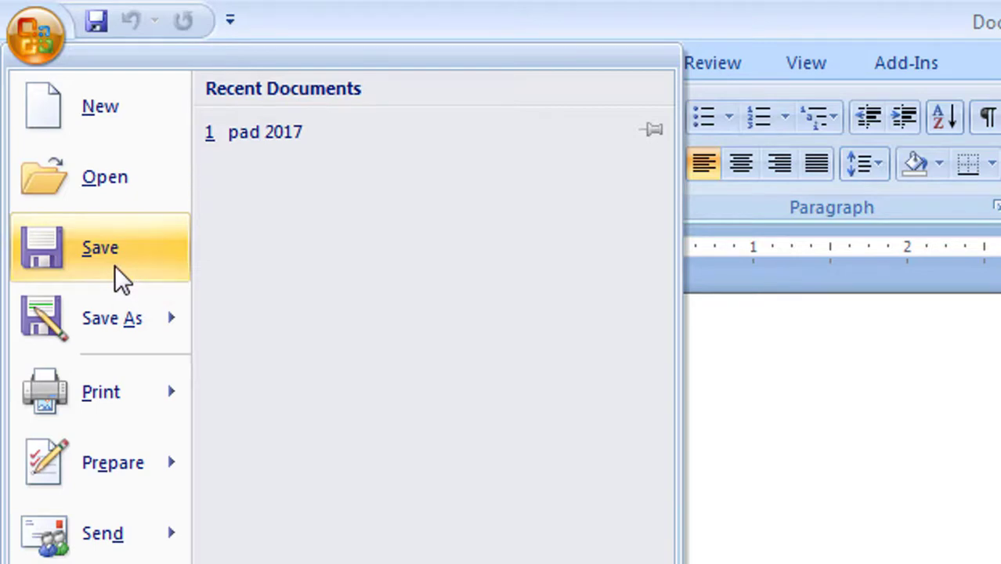
mouse_move(117, 386)
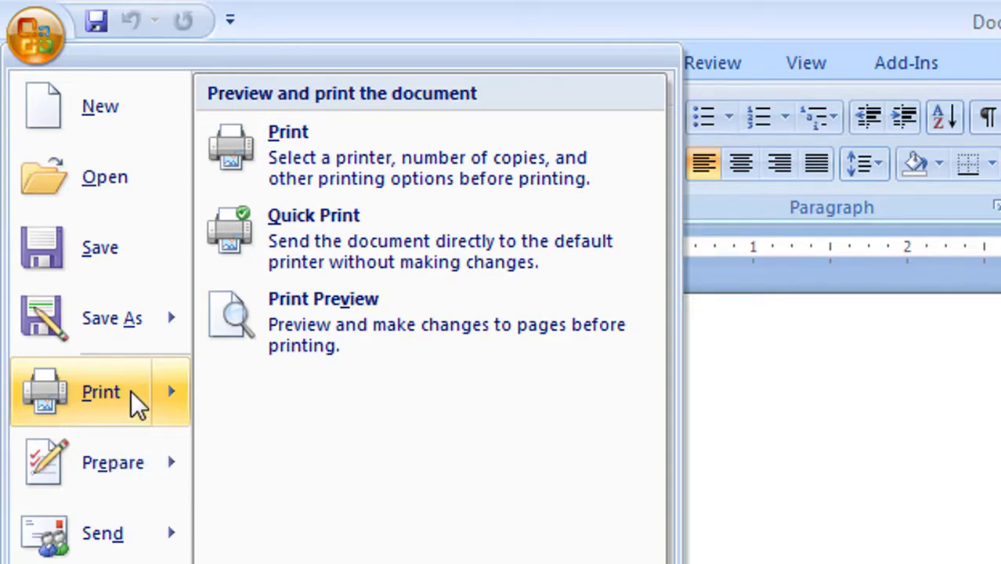
mouse_move(99, 552)
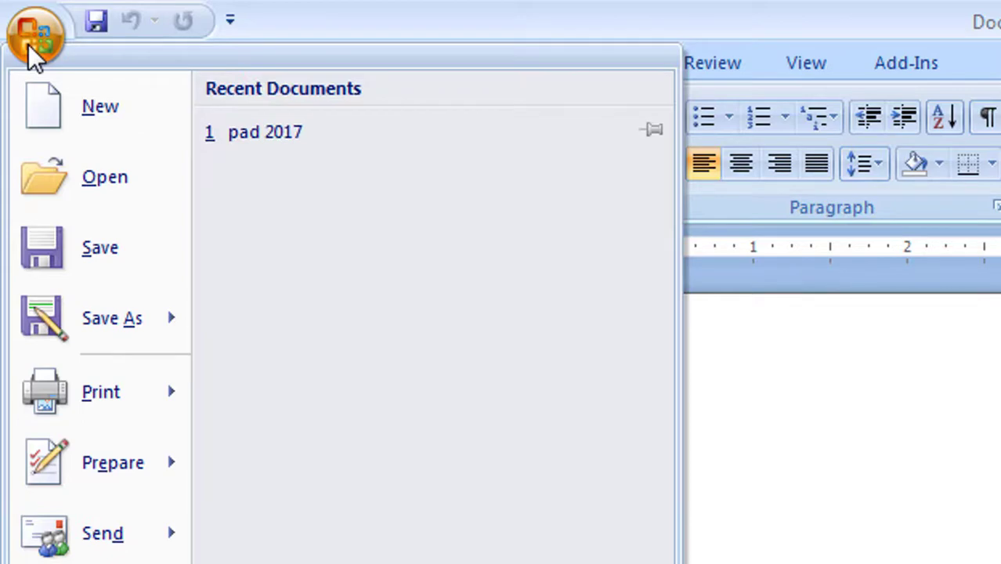
left_click(28, 44)
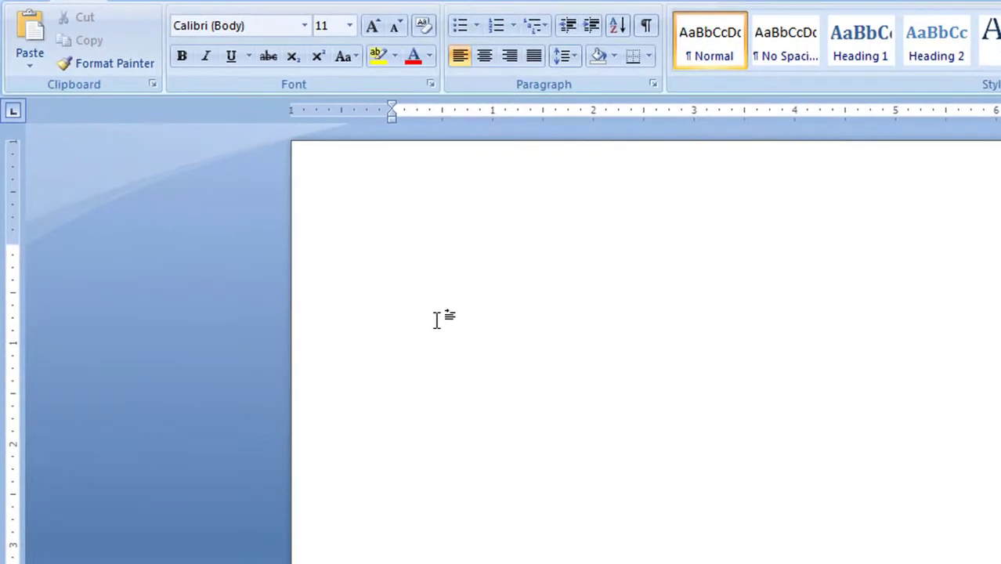
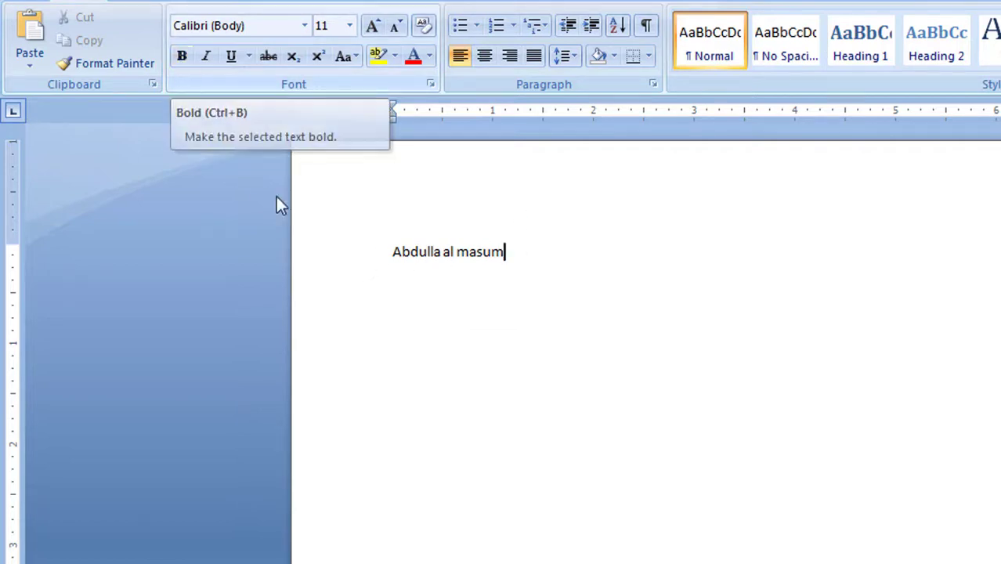
Step: Apply bold, italic and underline to the selected name line, then reselect it
left_click_drag(528, 255, 260, 262)
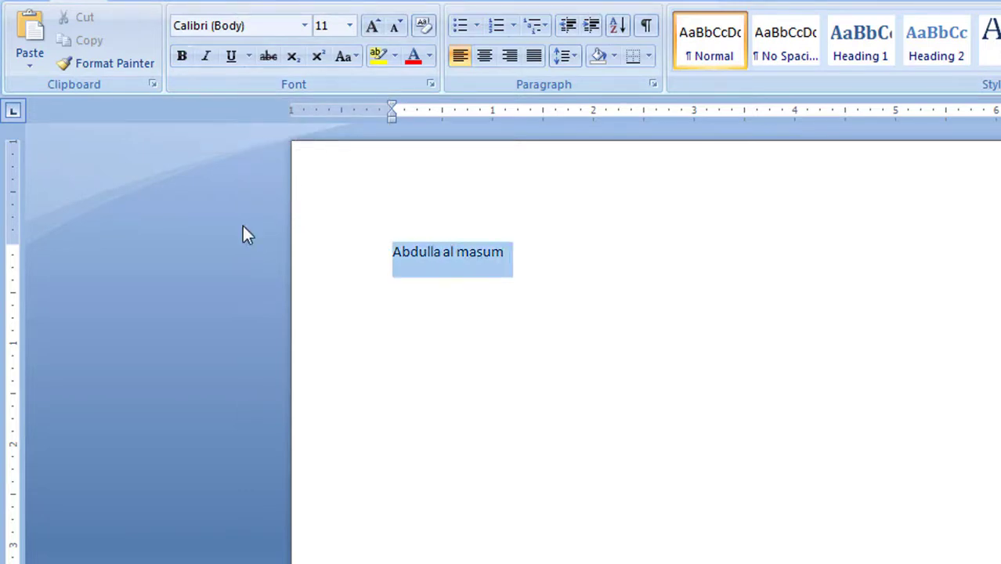
left_click(188, 61)
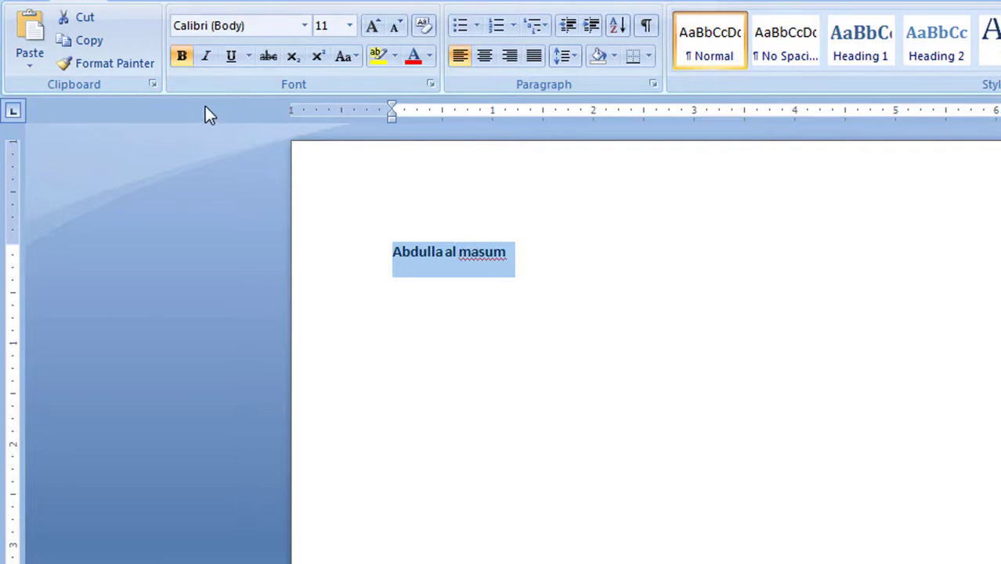
left_click(205, 60)
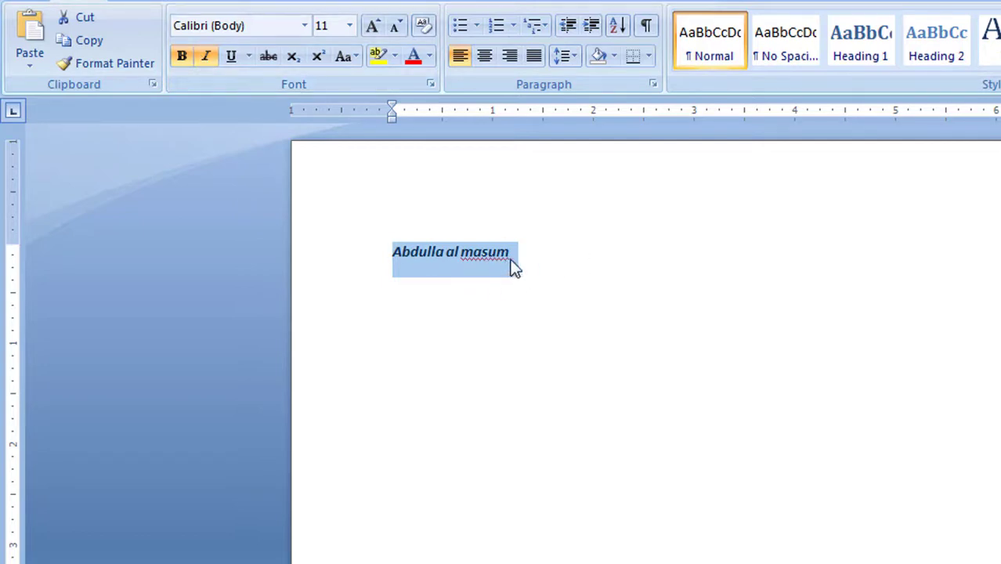
left_click(235, 56)
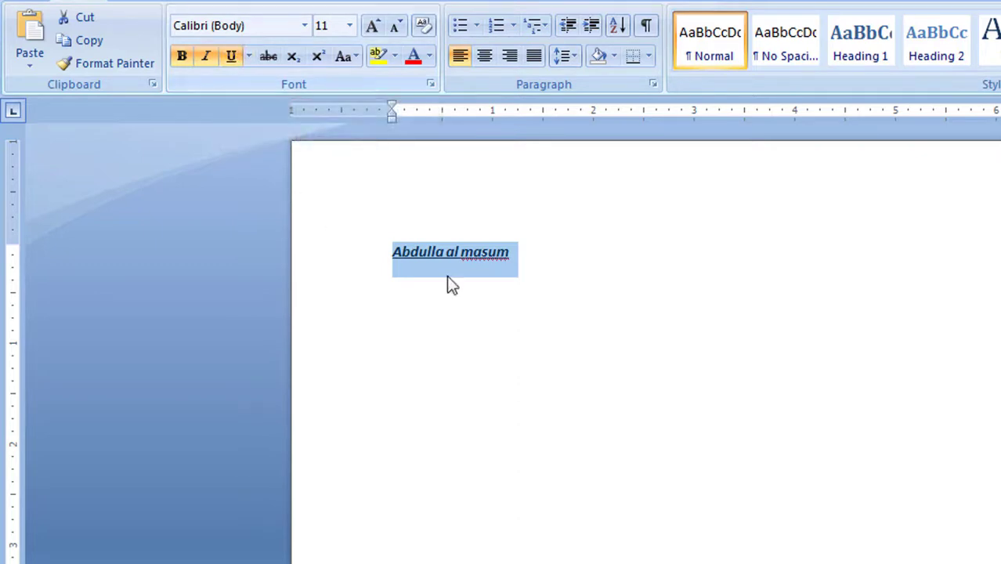
left_click(590, 286)
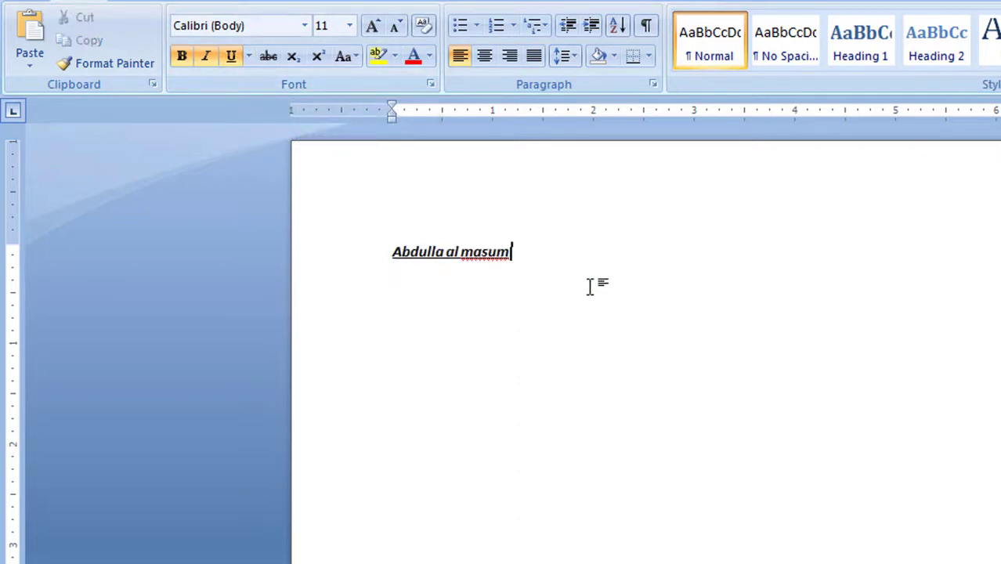
left_click(354, 246)
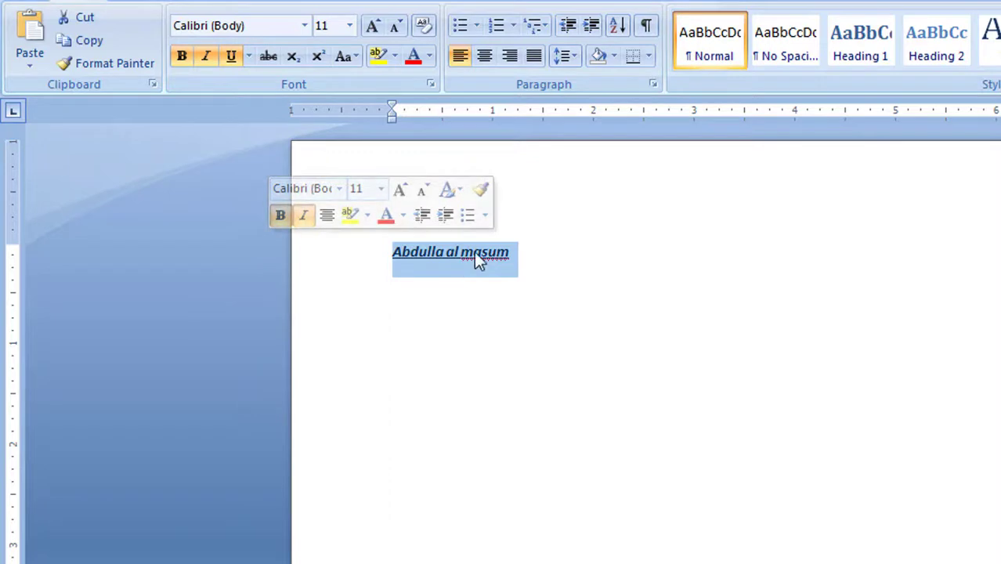
Step: Set the name line's font size to 48 pt
left_click(350, 31)
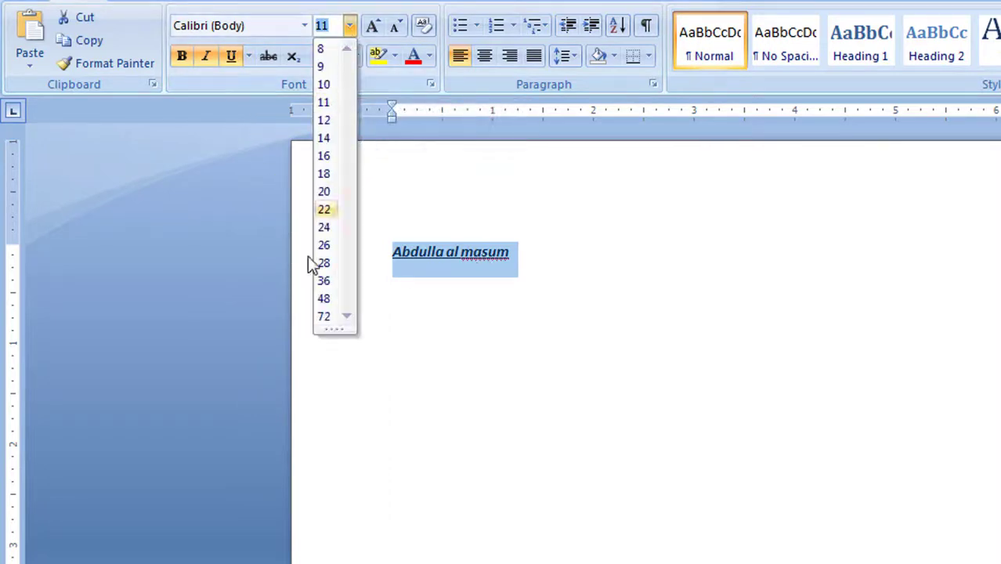
left_click(326, 299)
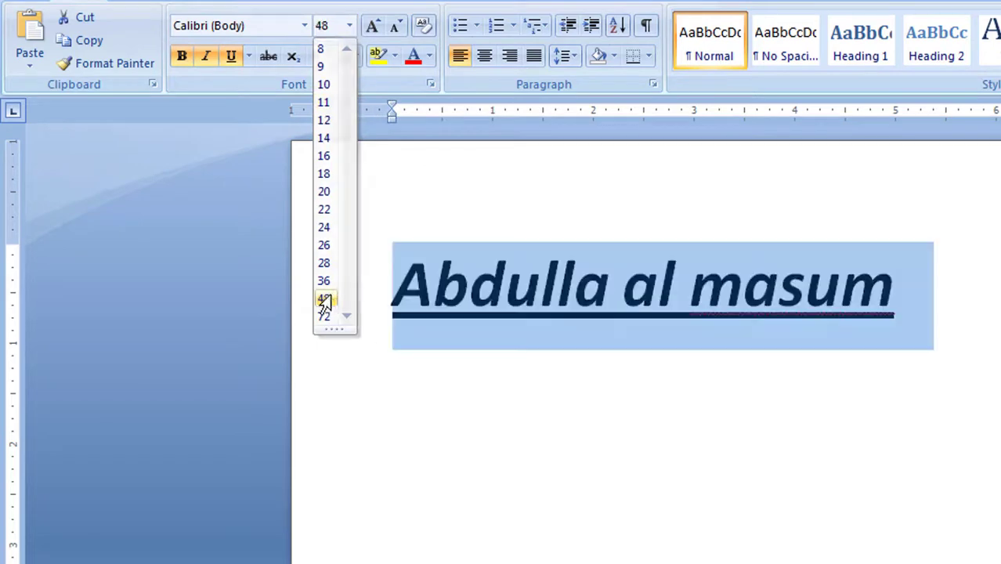
left_click(654, 458)
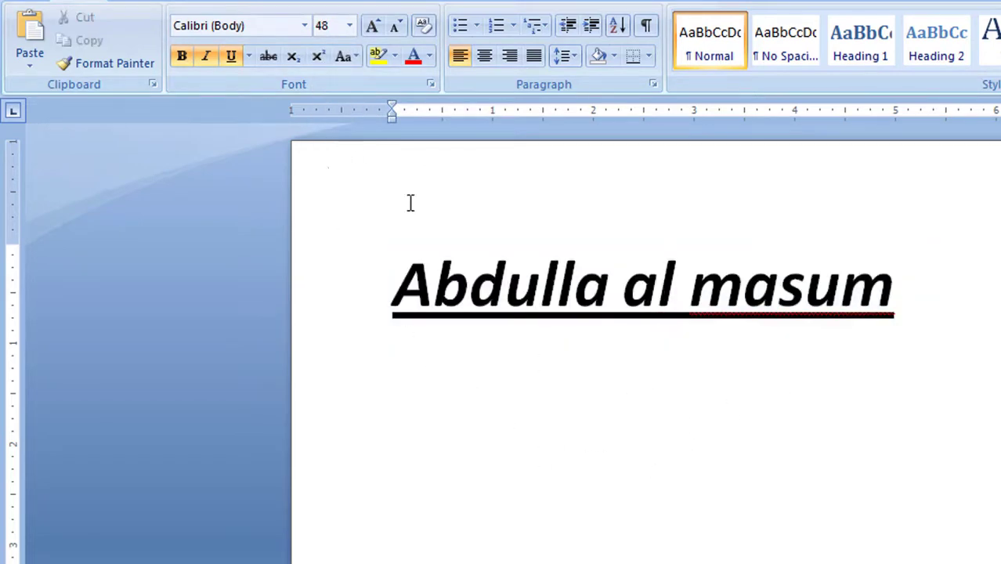
Step: Colour the entire name line red with Font Color
left_click(429, 57)
left_click(430, 239)
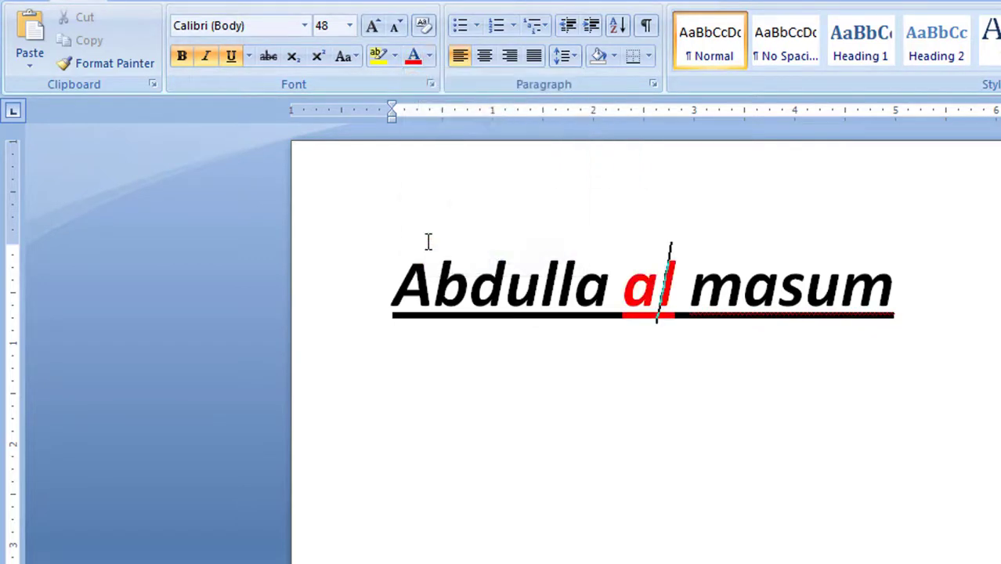
left_click_drag(968, 311, 200, 270)
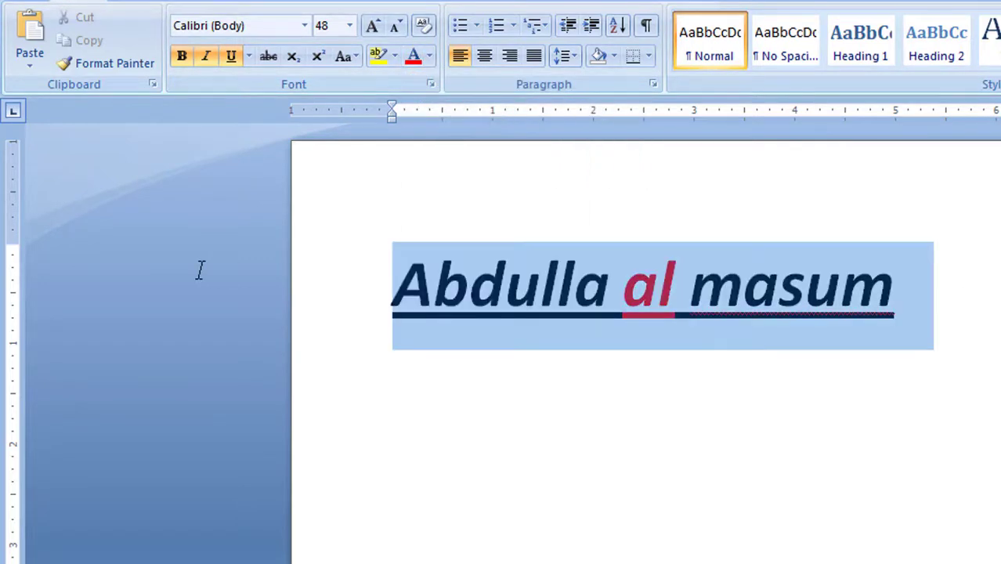
left_click(429, 57)
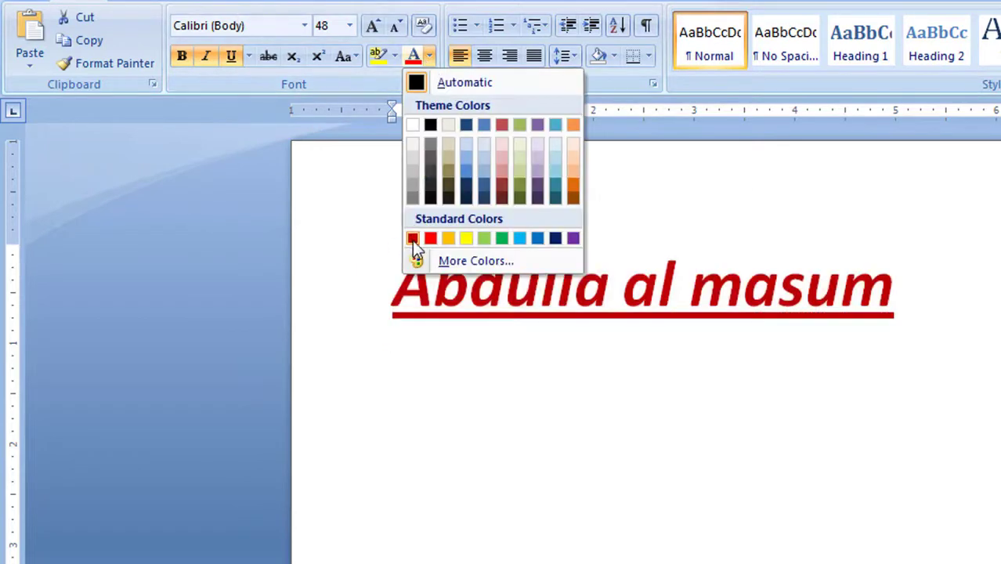
left_click(430, 238)
left_click(467, 337)
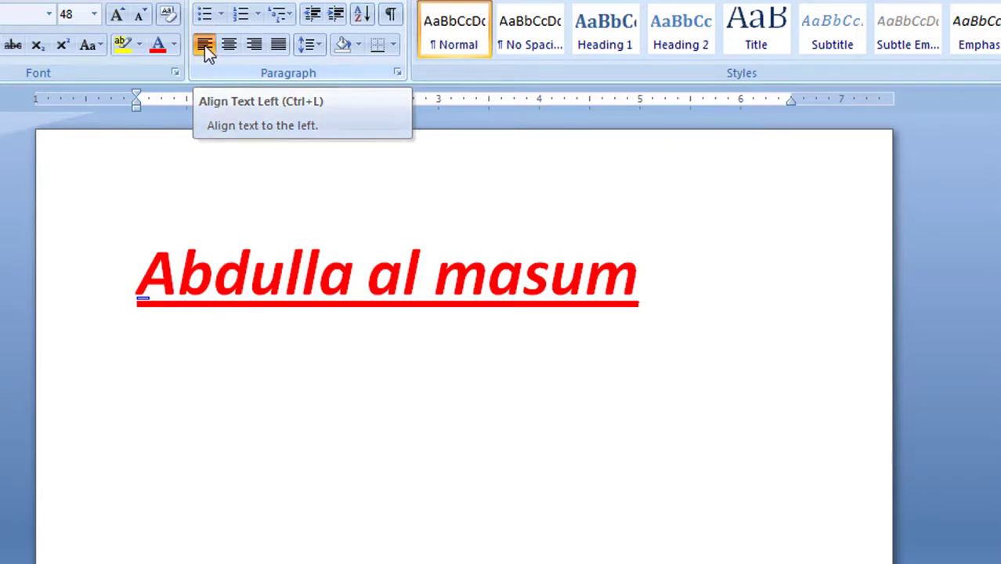
Step: Try centre and right alignment on the heading, then leave it justified
key("ctrl+j")
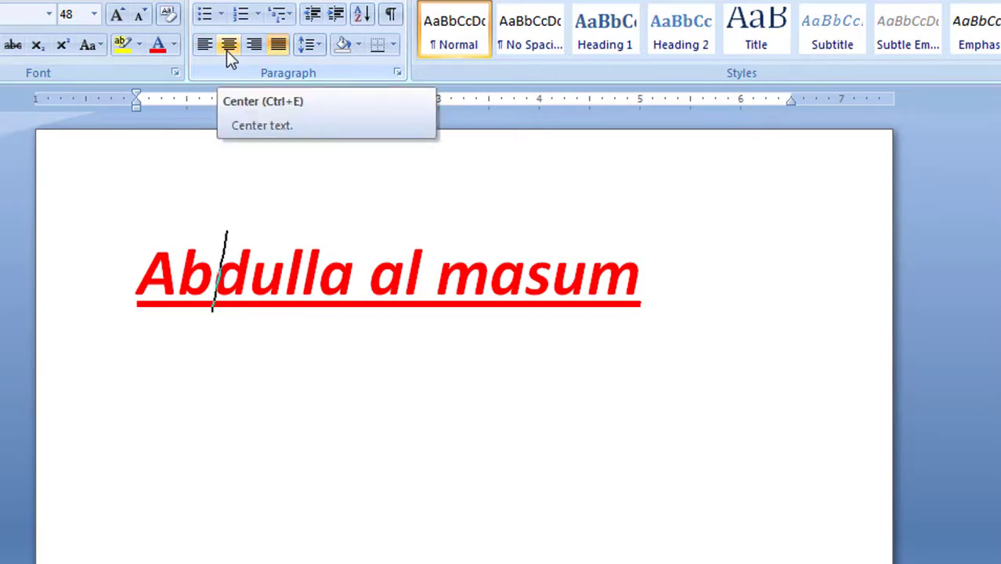
left_click(227, 50)
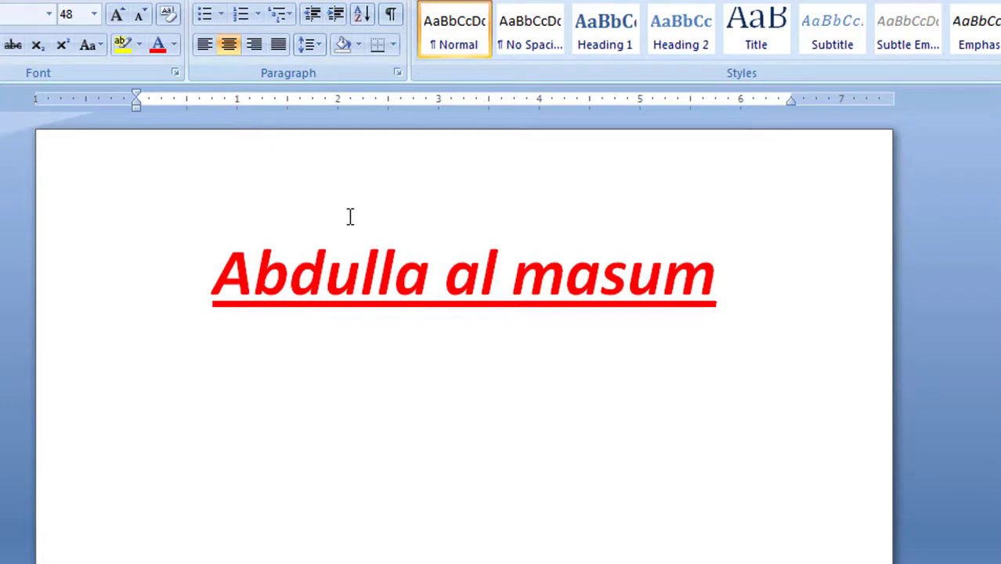
left_click(253, 41)
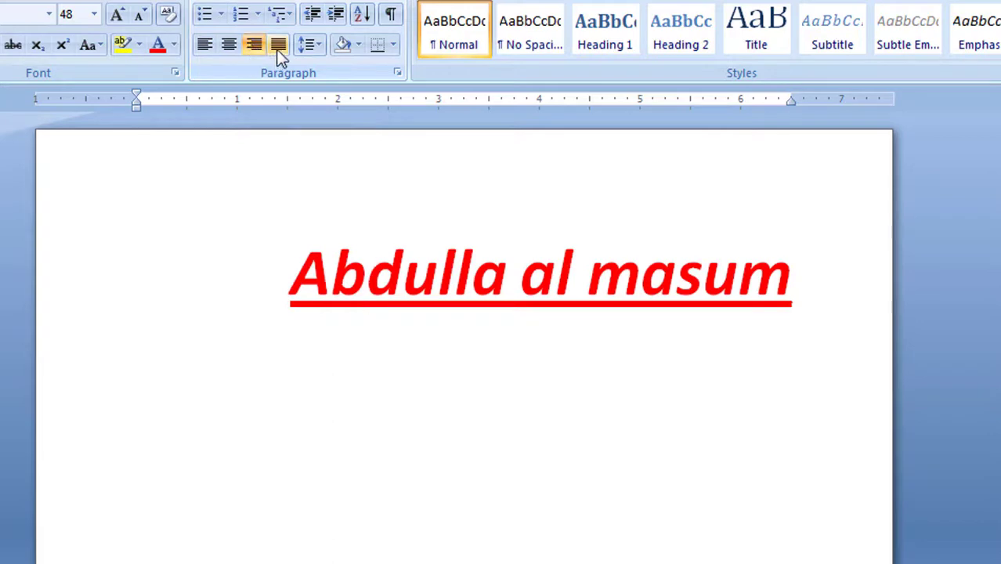
left_click(278, 47)
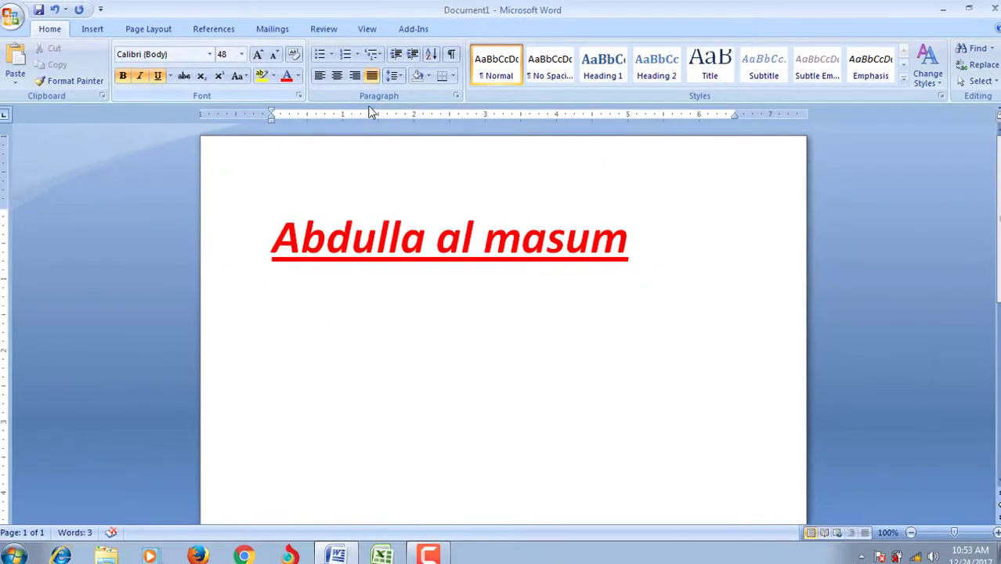
left_click(95, 34)
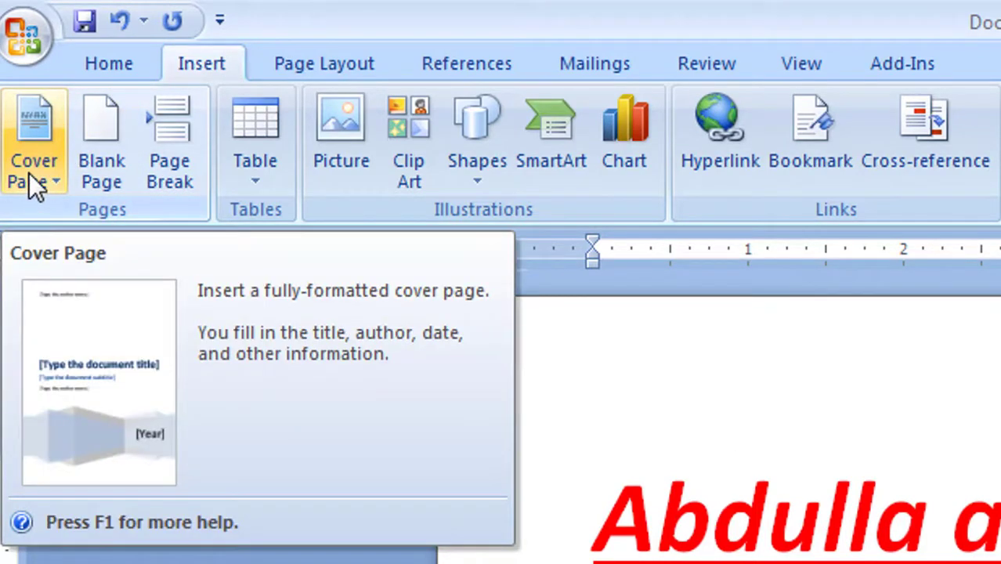
left_click(29, 161)
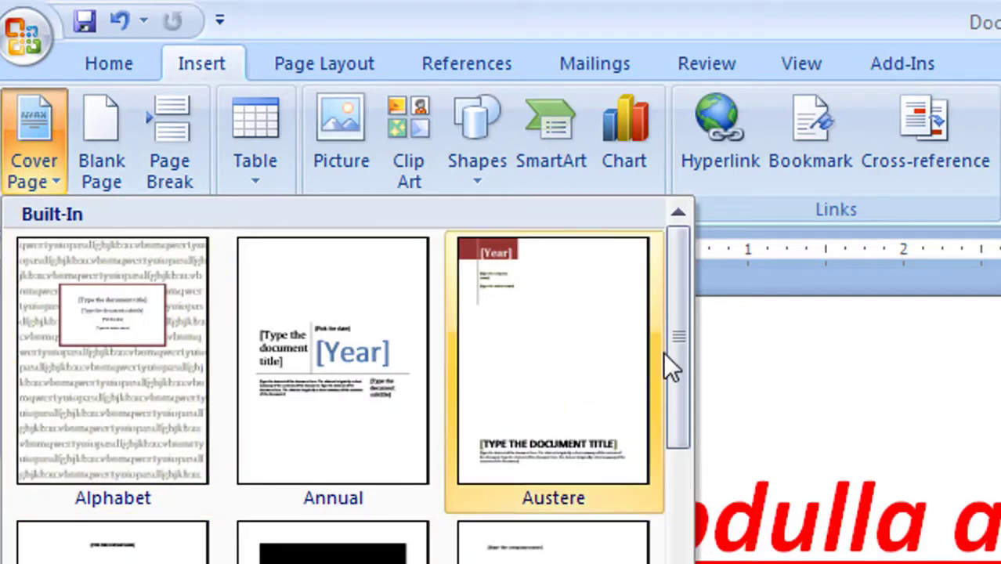
left_click_drag(671, 406, 671, 563)
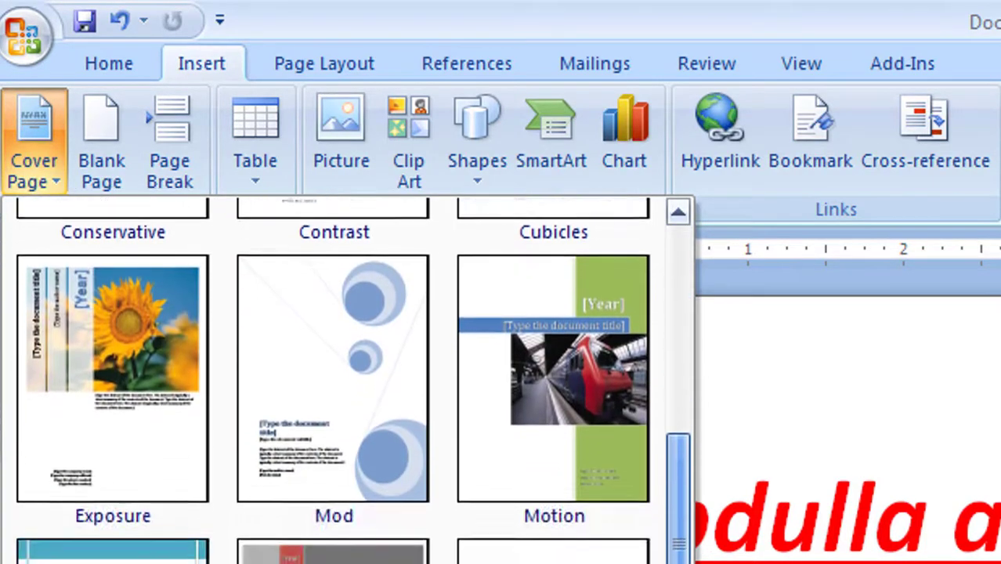
left_click(676, 216)
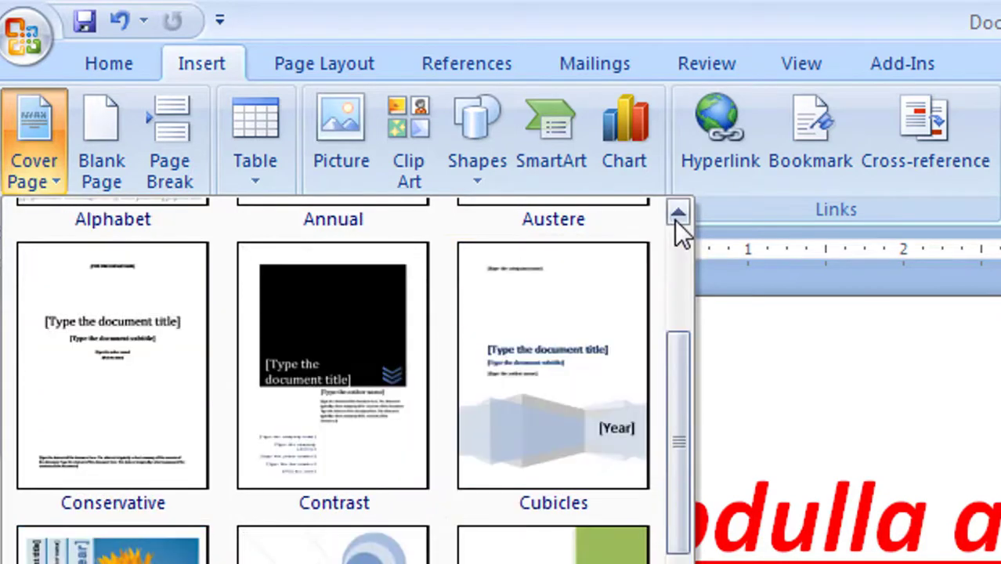
key("Escape")
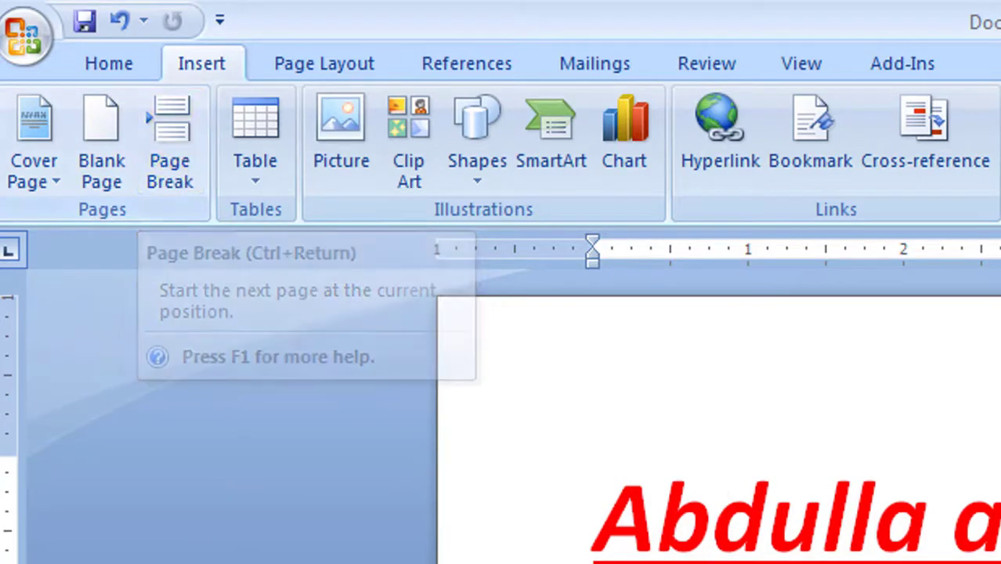
scroll(714, 502, "down", 3)
scroll(722, 360, "up", 1)
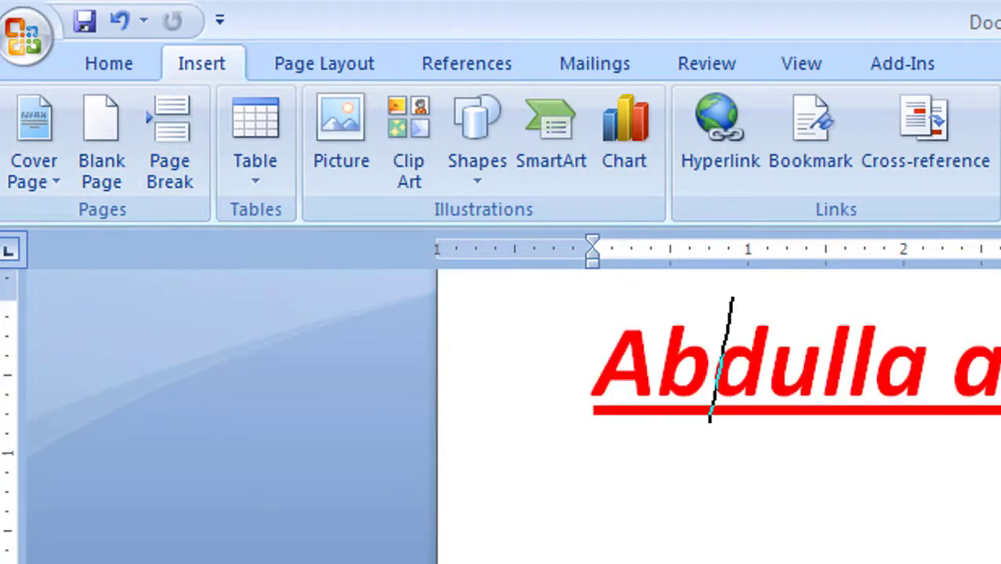
scroll(716, 415, "down", 1)
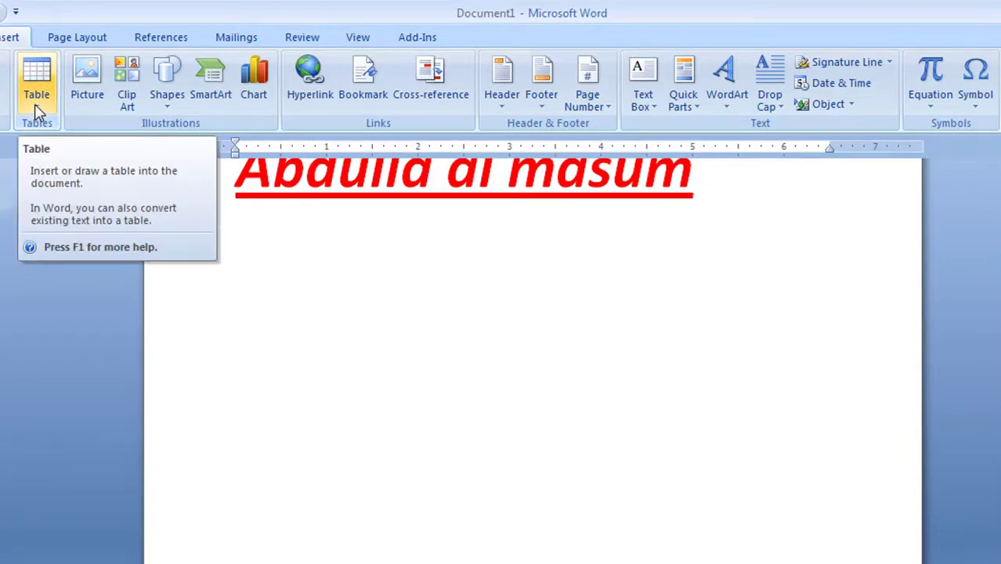
Step: Insert an empty 7-column by 3-row table on a new line below the heading
left_click(36, 90)
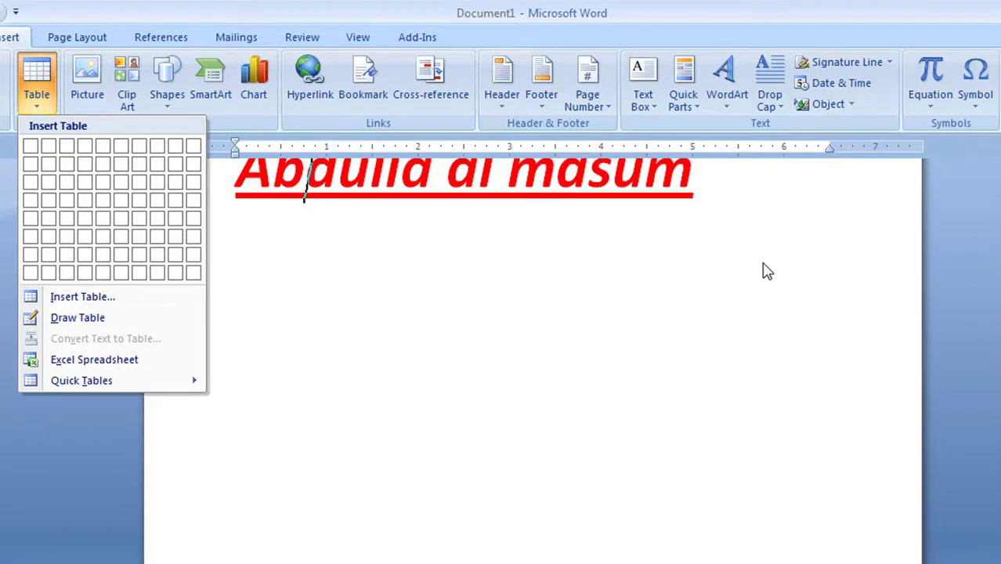
left_click(771, 202)
key("Return")
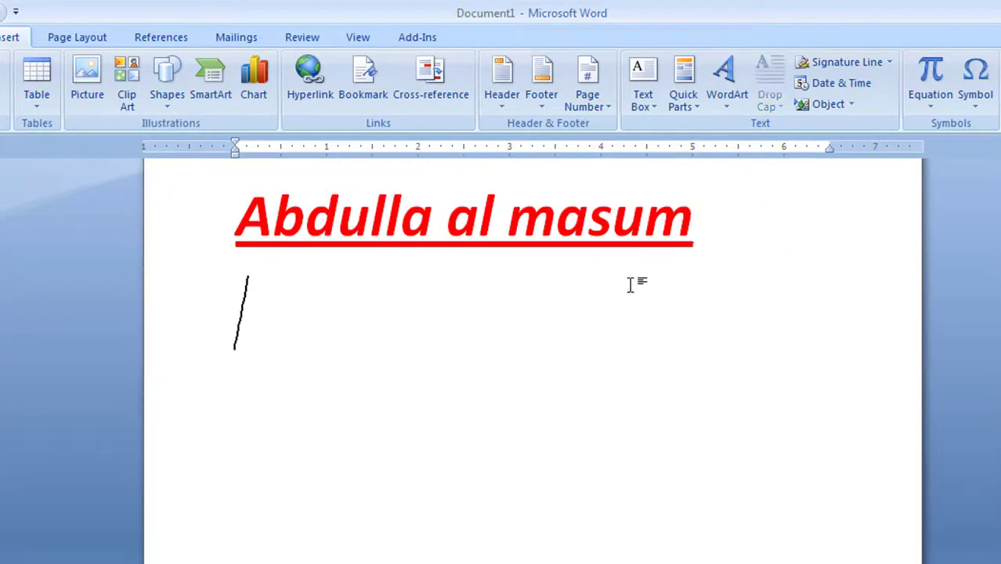
left_click(35, 88)
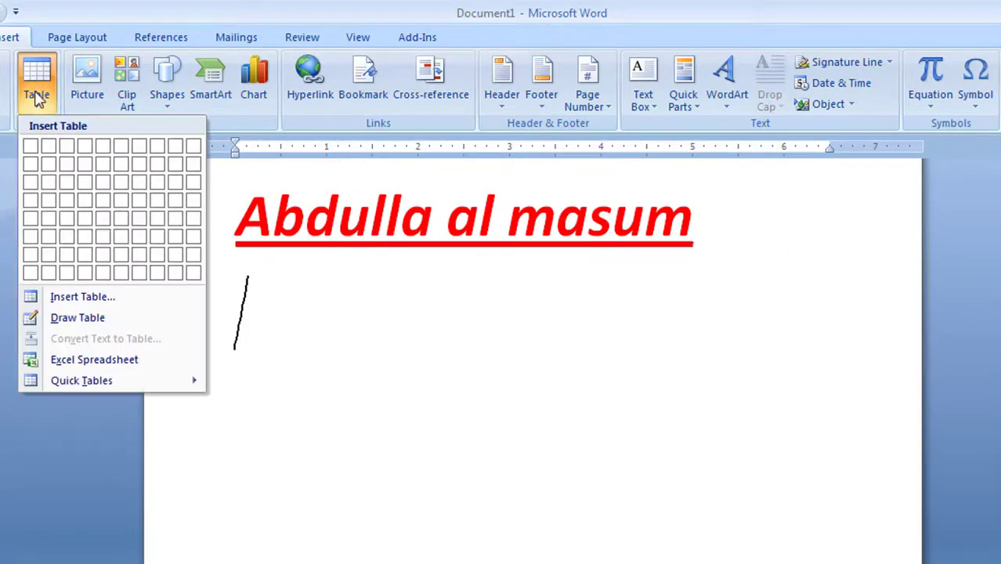
left_click(137, 191)
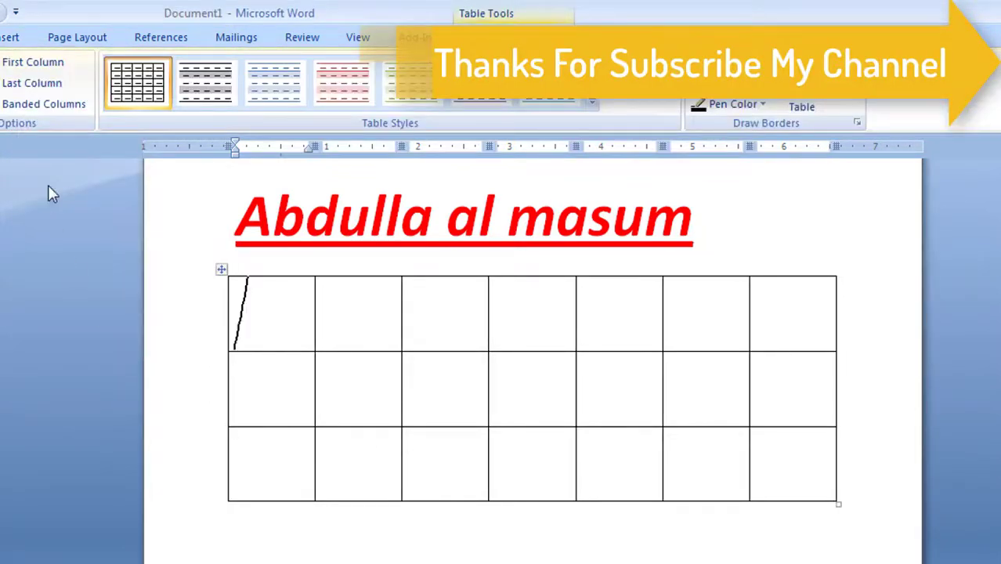
left_click(9, 37)
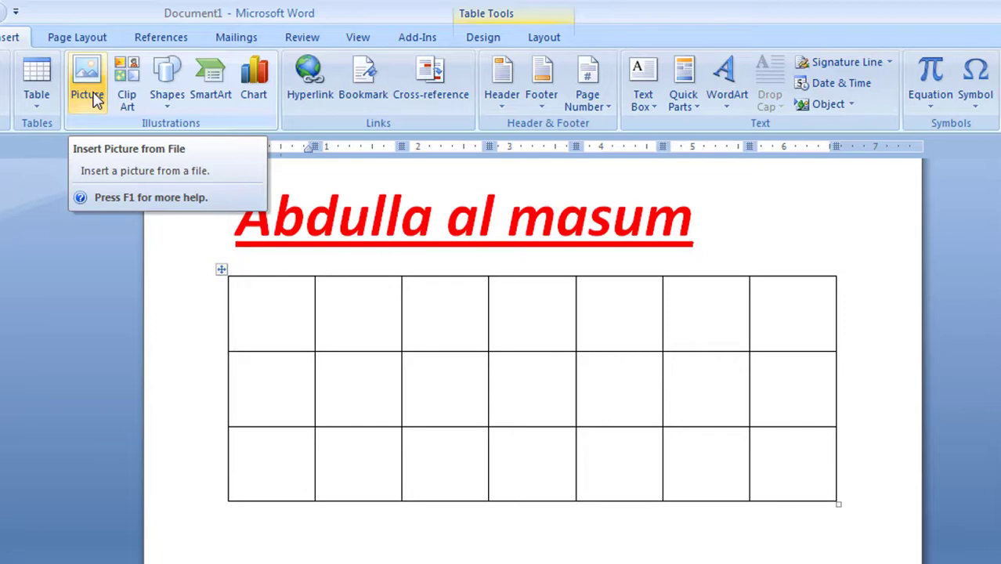
Step: Insert the Penguins picture from the Sample Pictures folder
left_click(92, 98)
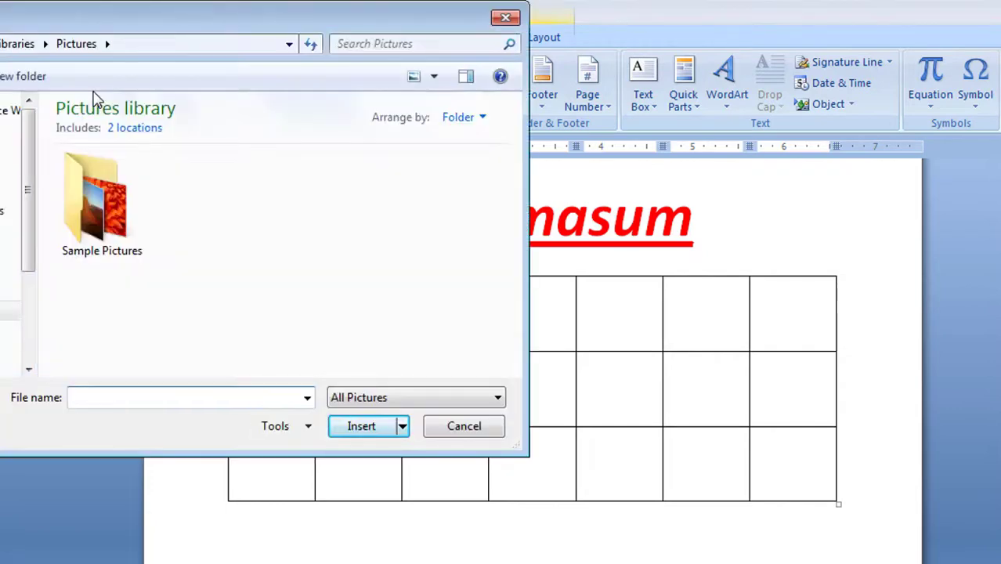
double_click(114, 203)
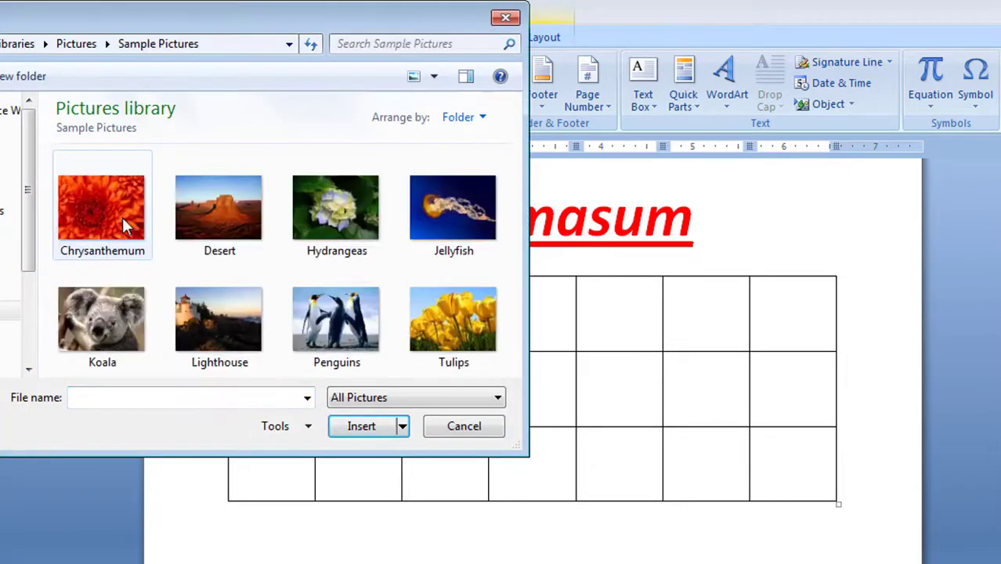
double_click(339, 319)
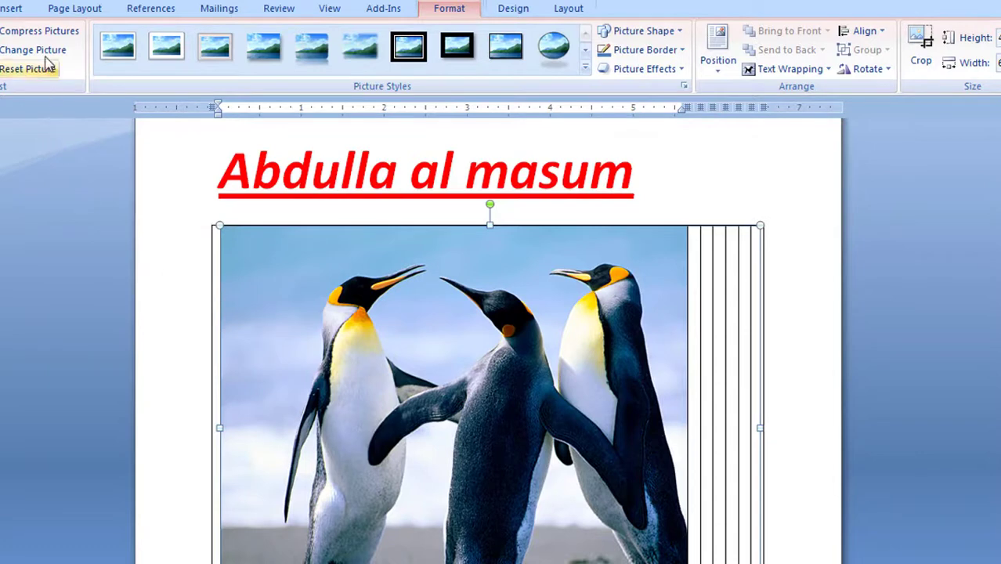
left_click(11, 8)
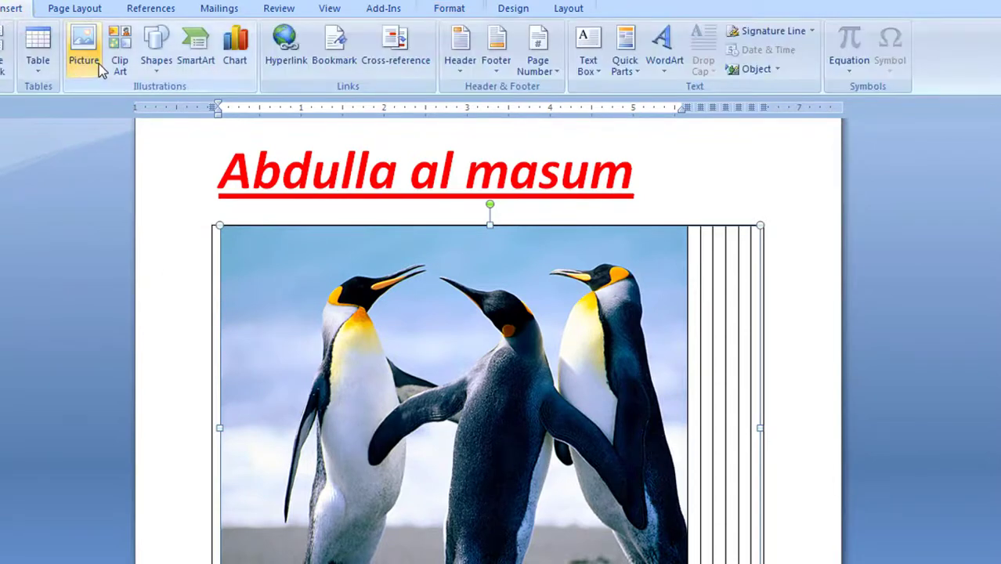
Step: Draw an oval shape just below the table
left_click(157, 68)
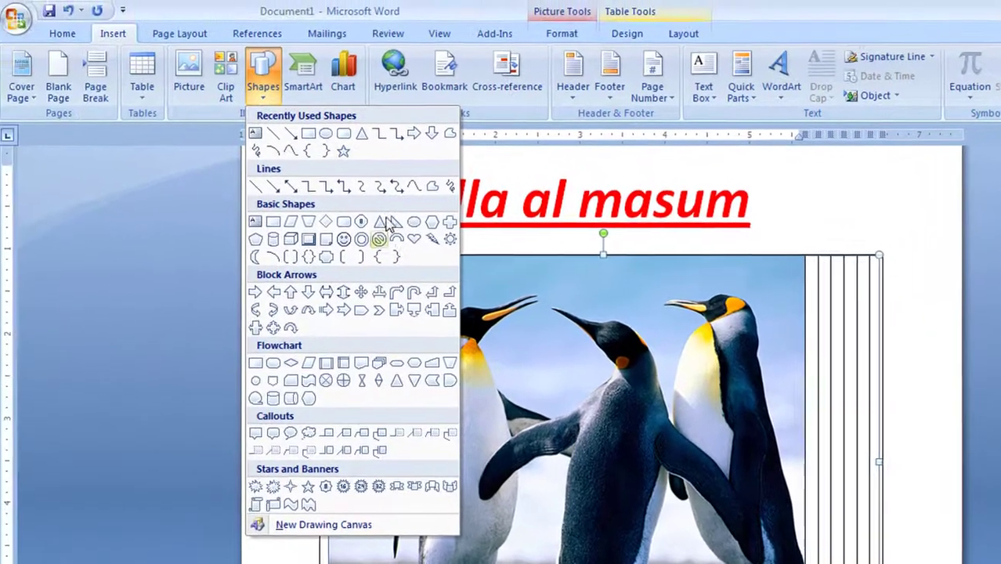
left_click(329, 133)
scroll(447, 331, "down", 8)
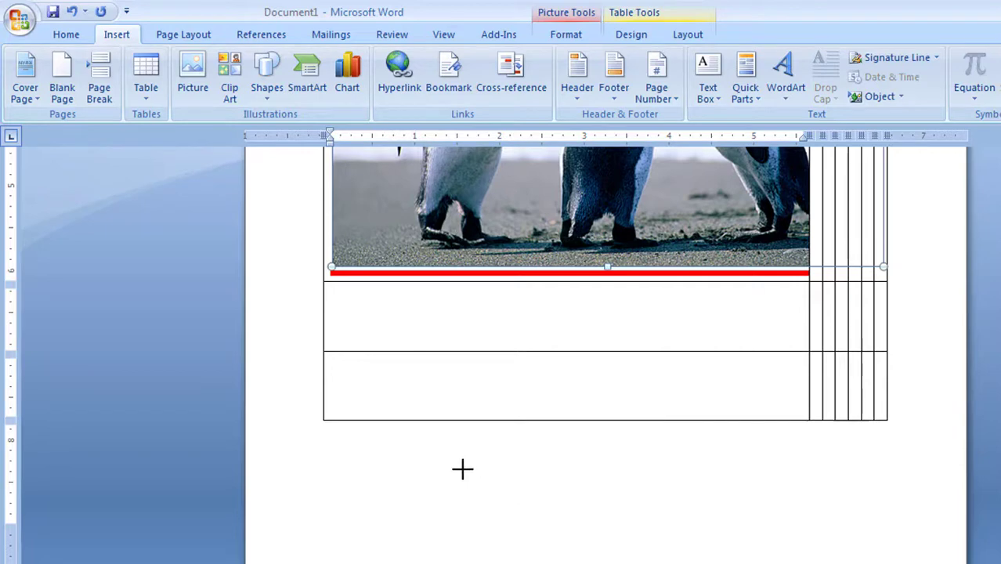
left_click_drag(457, 452, 598, 535)
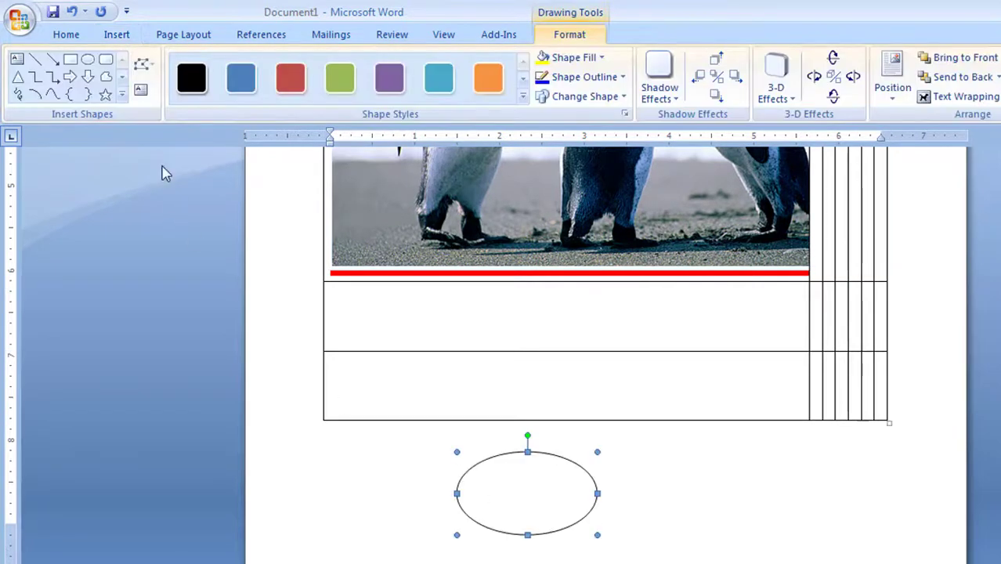
Step: Delete the Penguins picture so the table is empty again
left_click(124, 36)
scroll(745, 425, "up", 6)
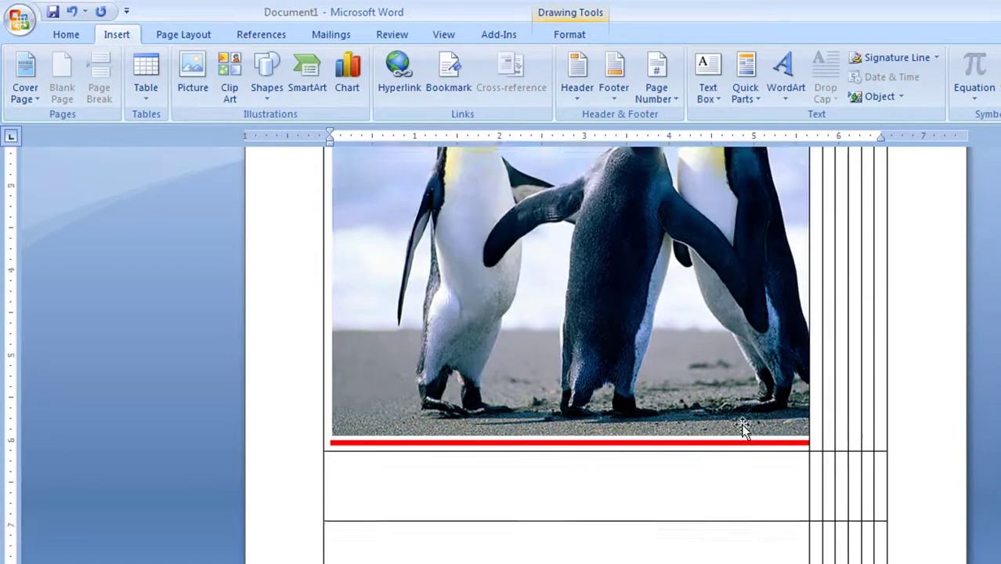
scroll(727, 432, "down", 3)
left_click(655, 302)
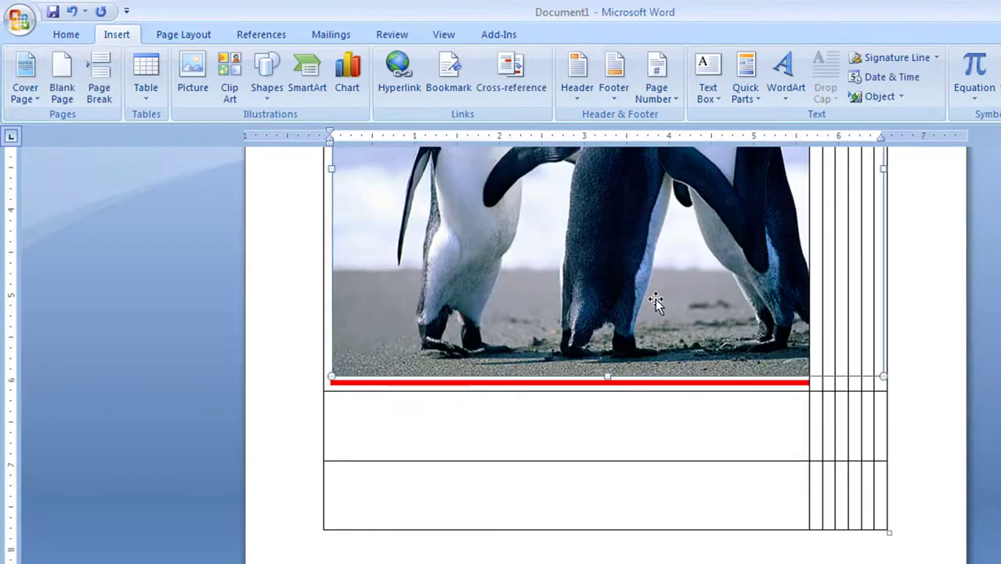
key("Delete")
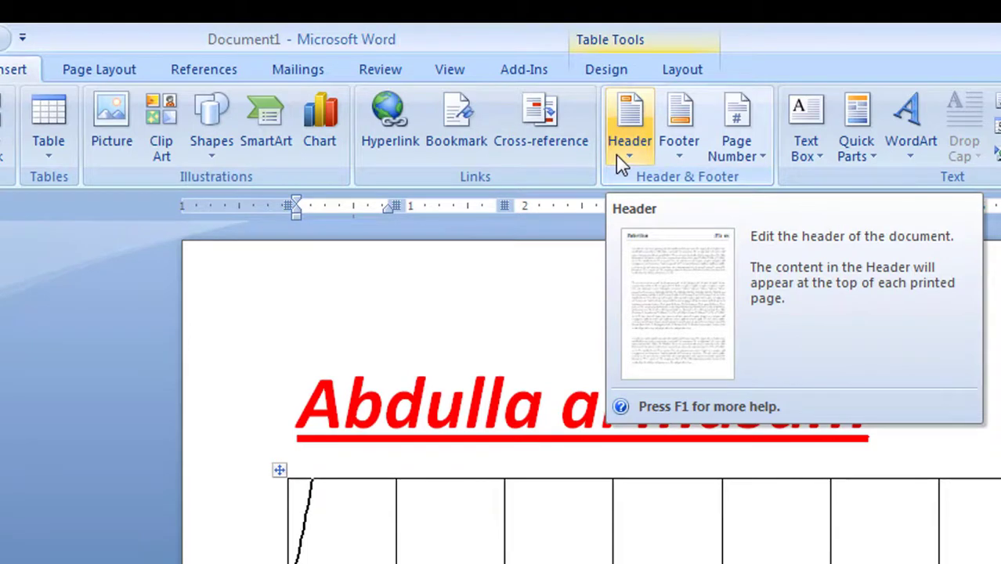
left_click(631, 129)
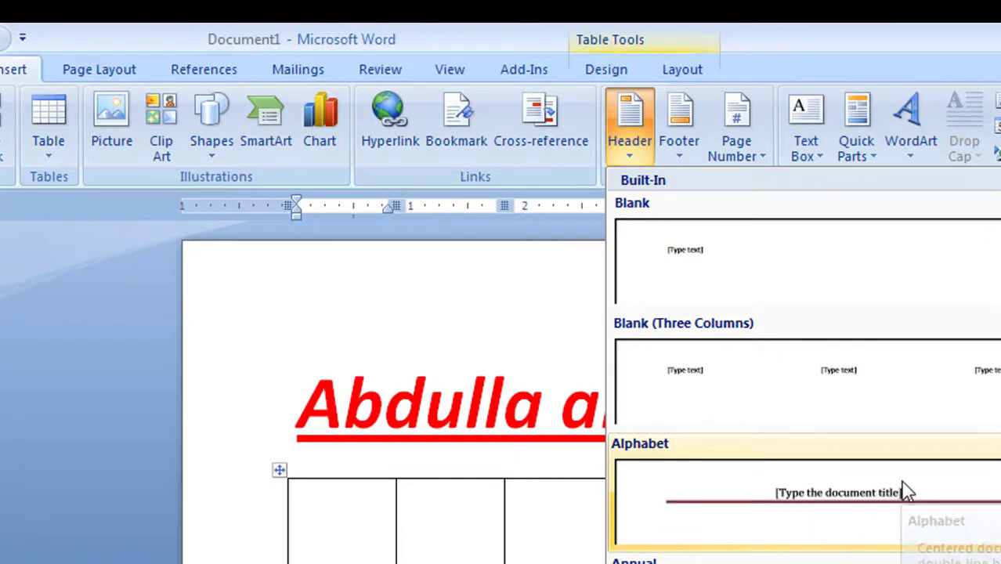
left_click(679, 143)
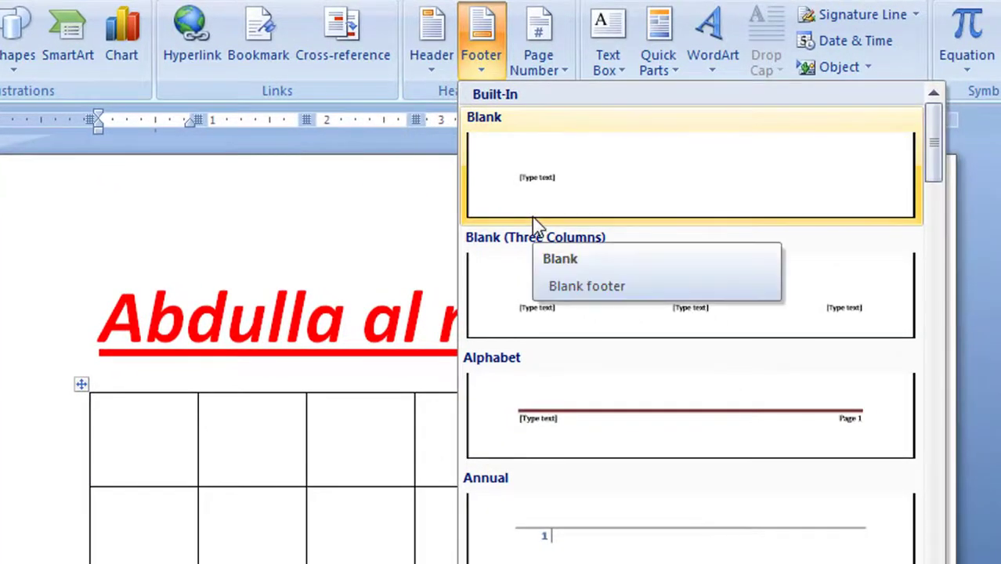
left_click(340, 379)
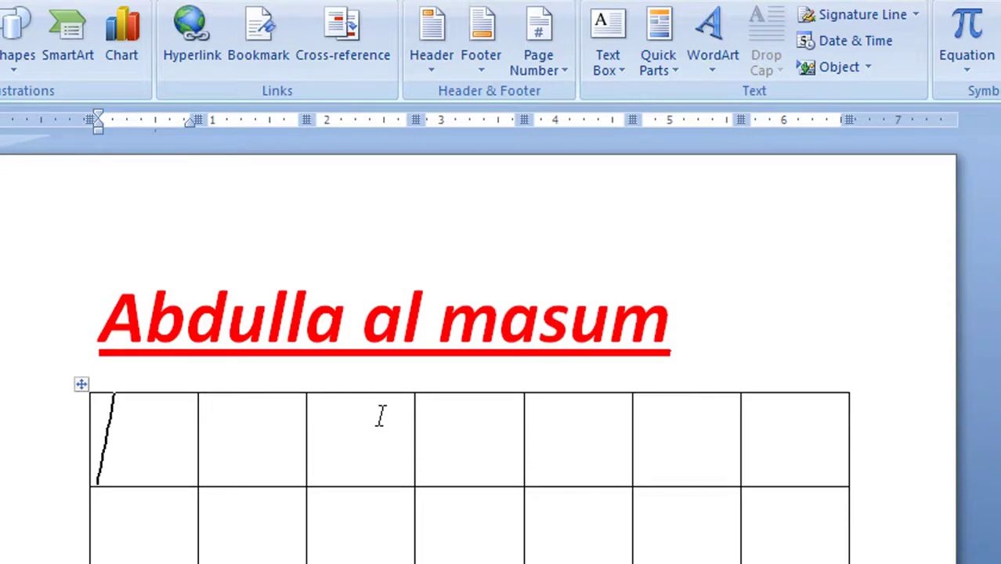
left_click(542, 57)
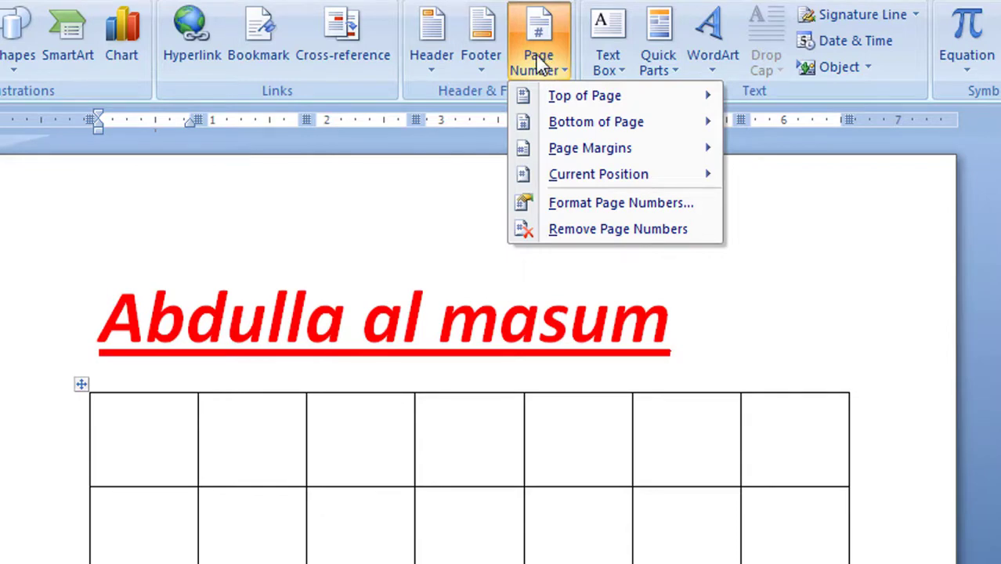
mouse_move(576, 102)
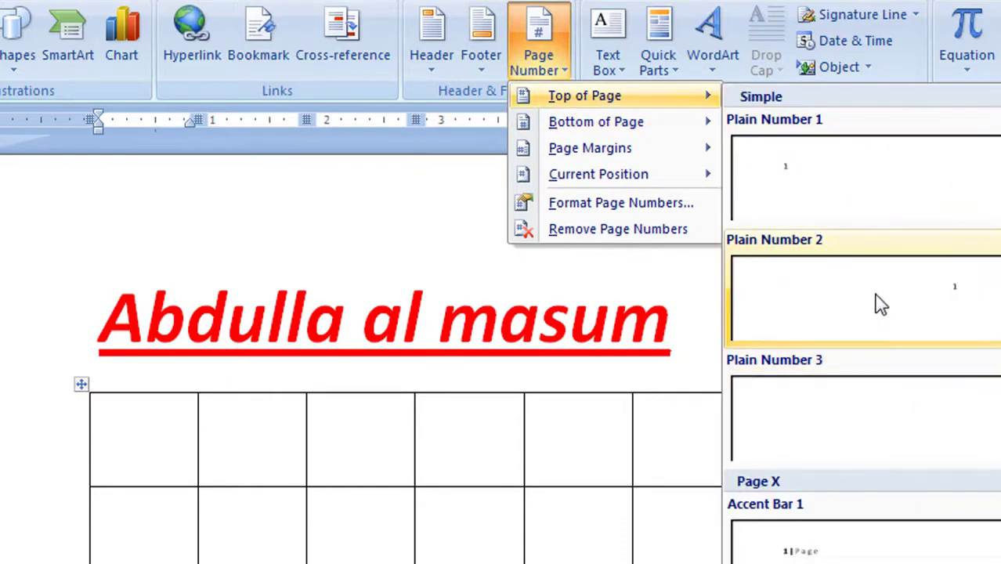
left_click(404, 205)
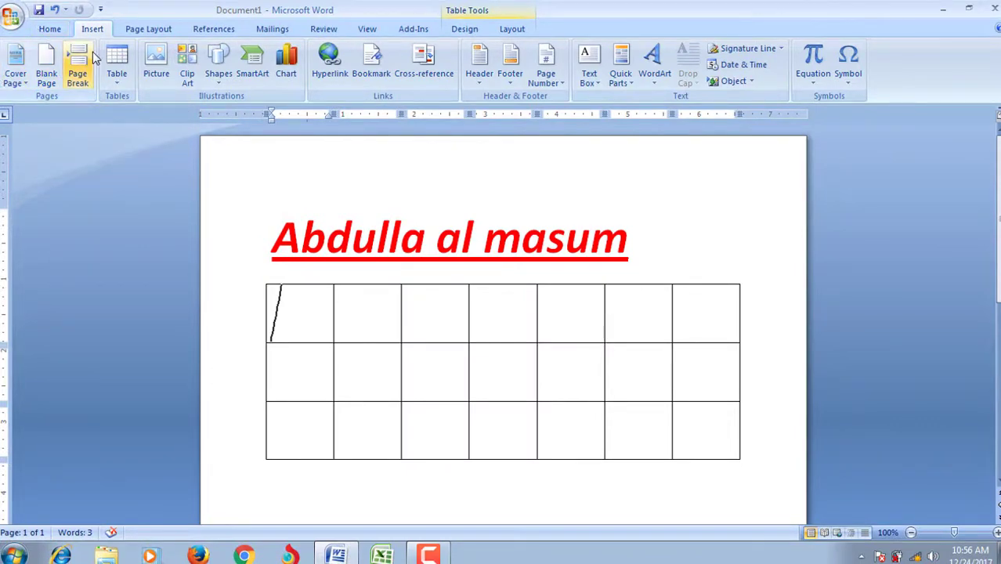
Step: Apply the CONFIDENTIAL 2 watermark from the Page Layout watermark gallery
left_click(149, 29)
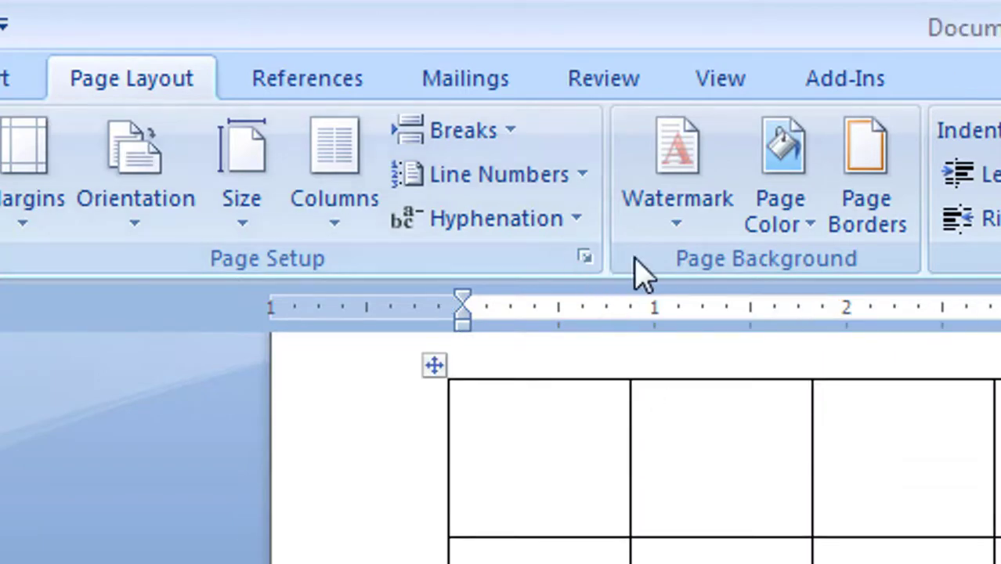
left_click(685, 202)
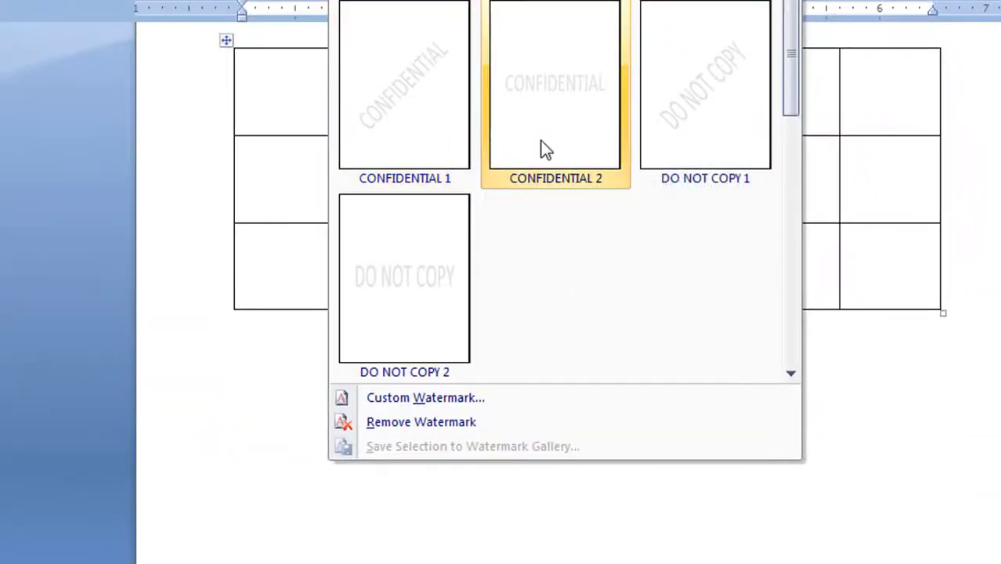
left_click(567, 91)
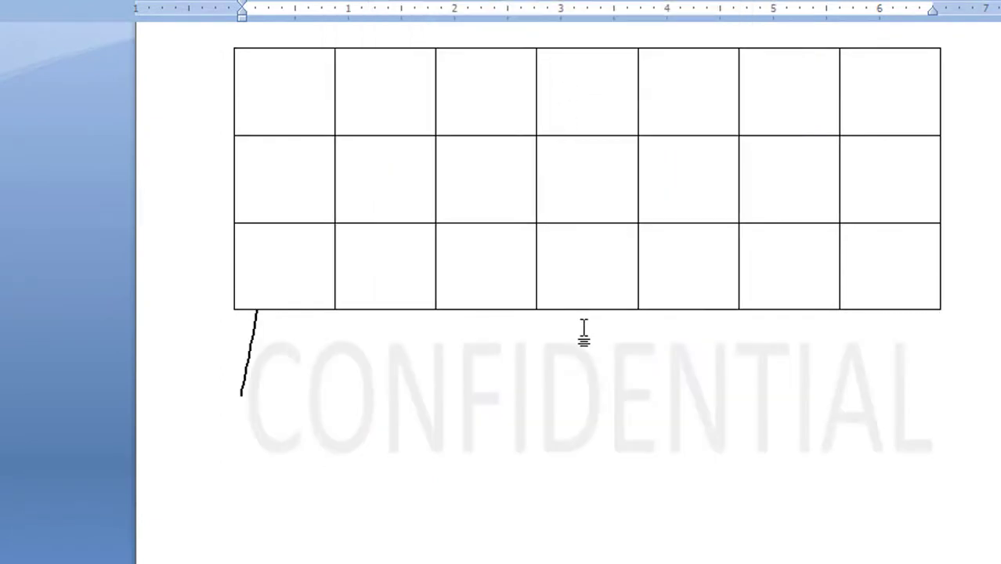
scroll(583, 331, "down", 3)
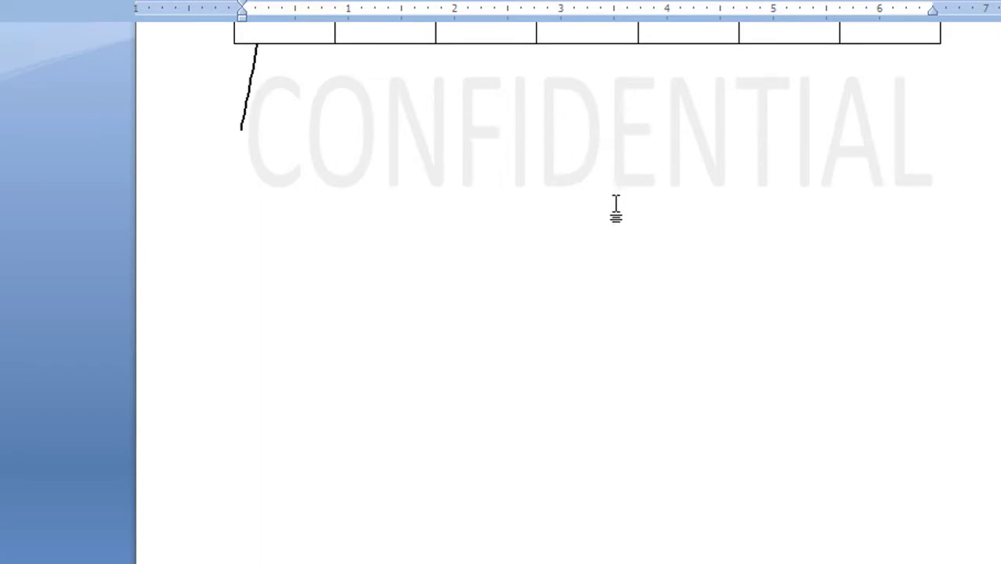
scroll(616, 208, "up", 2)
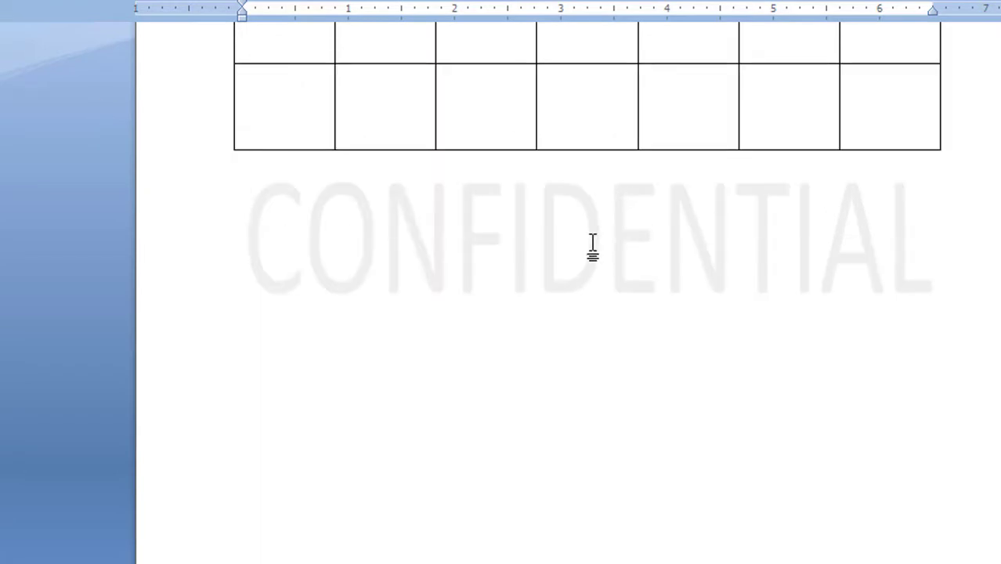
Step: Set a custom red, semitransparent 'right click' text watermark
left_click(345, 1)
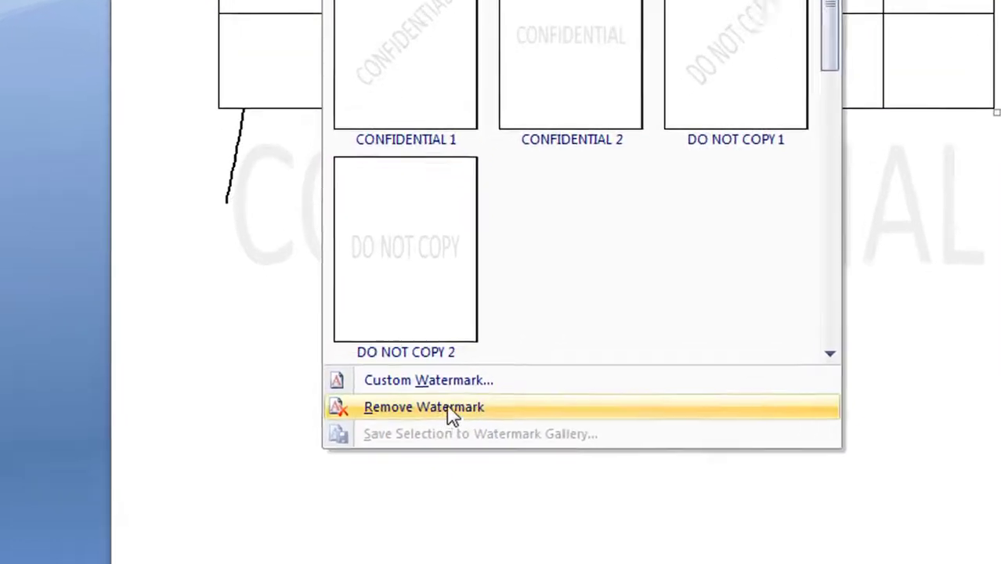
left_click(465, 324)
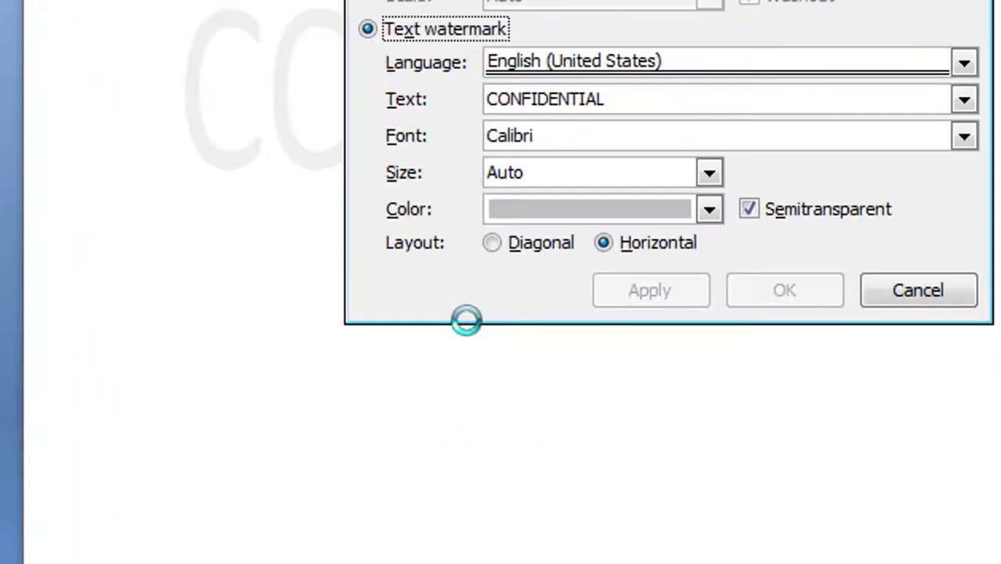
double_click(639, 104)
type("ri")
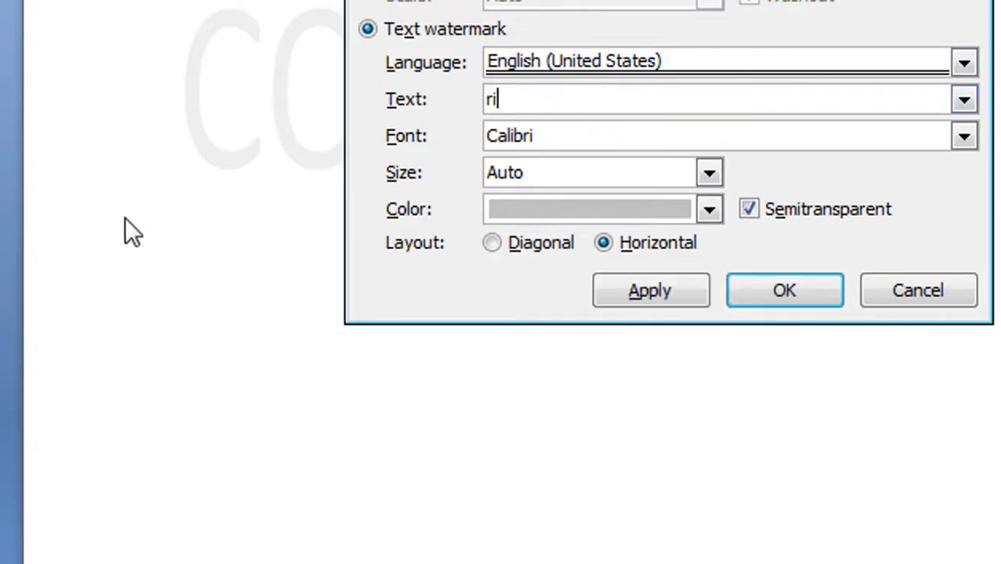
type("ght cl")
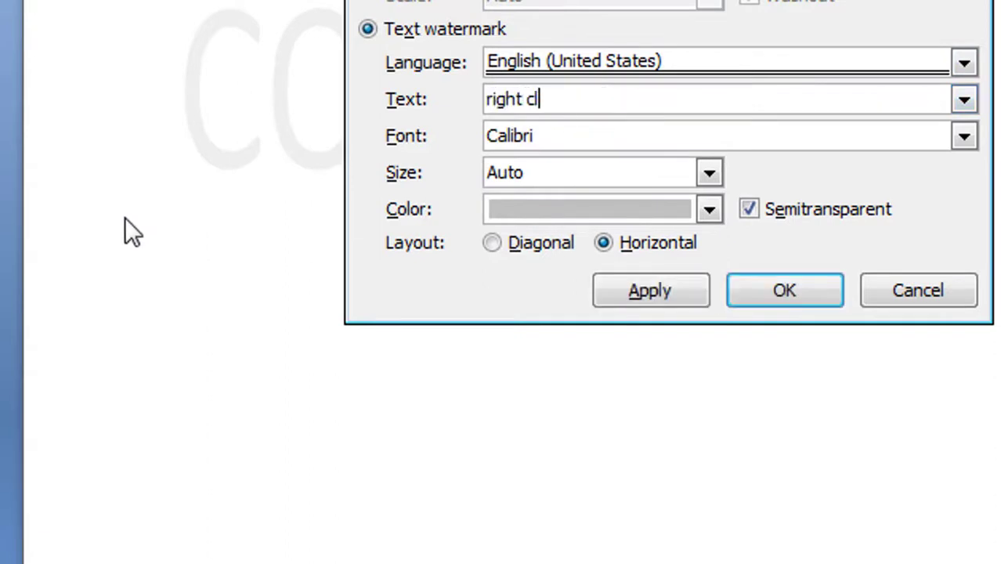
type("ick")
left_click(708, 210)
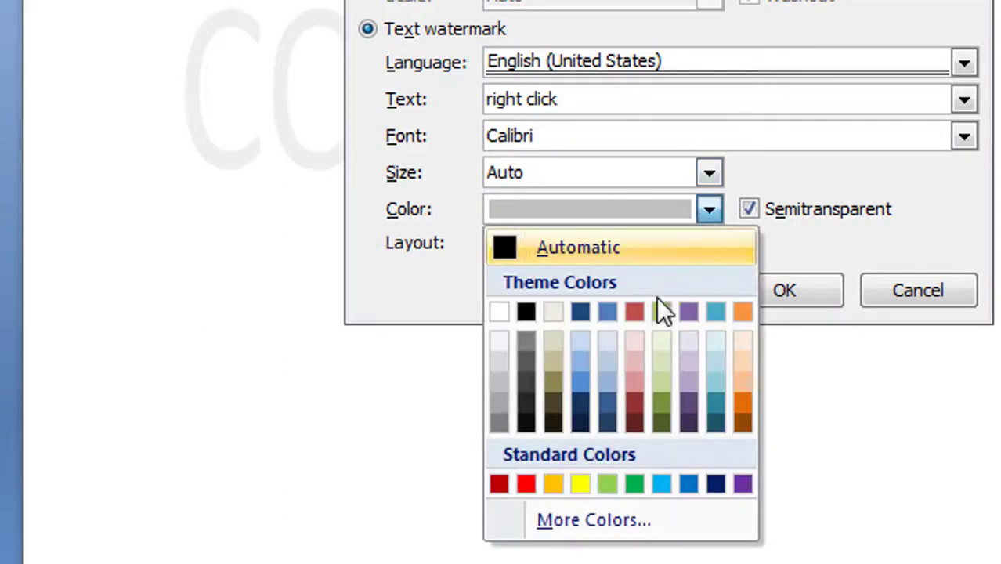
left_click(526, 484)
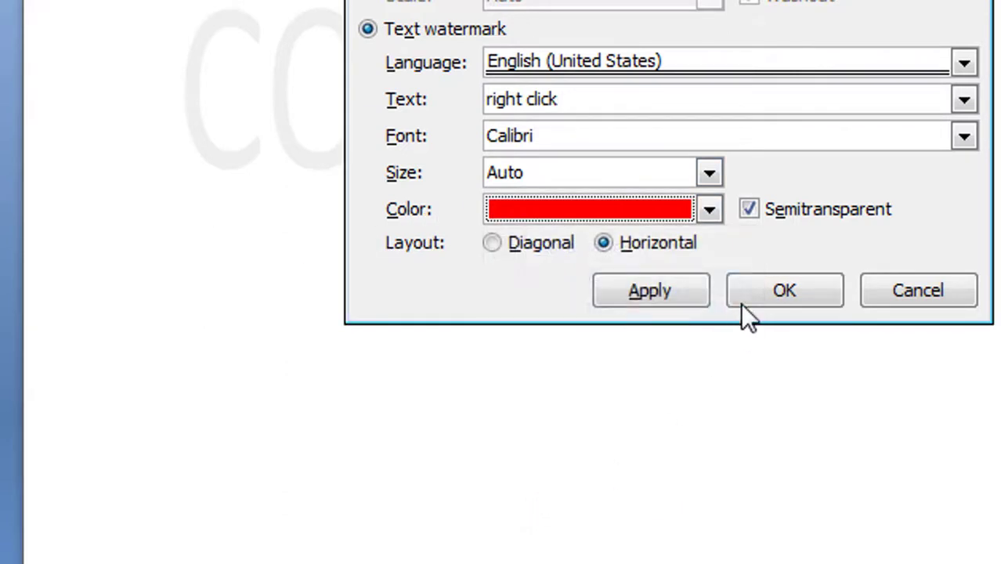
left_click(771, 288)
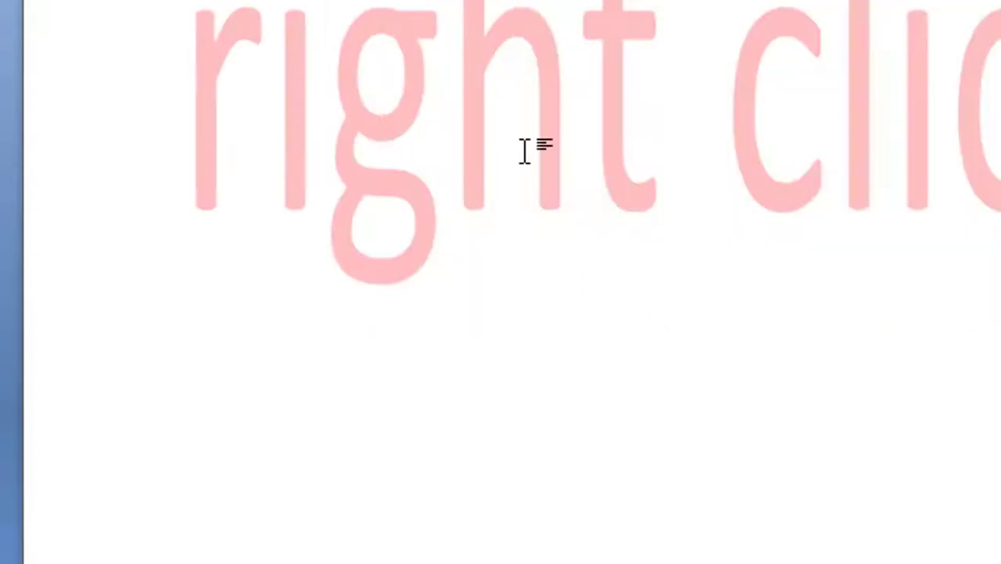
Step: Remove the stray characters typed below the table
scroll(846, 174, "up", 3)
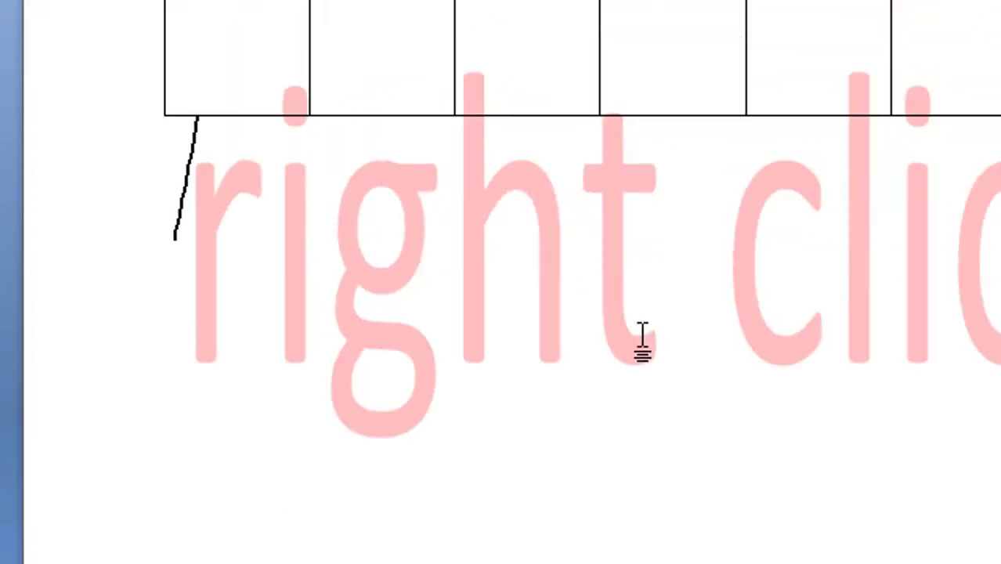
type("ddh")
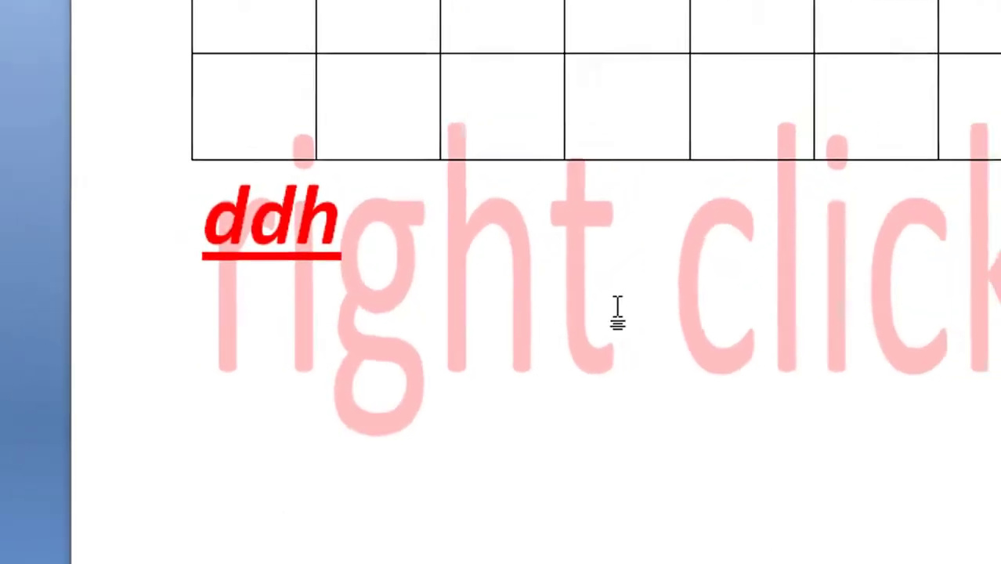
key("BackSpace")
key("BackSpace")
key("BackSpace")
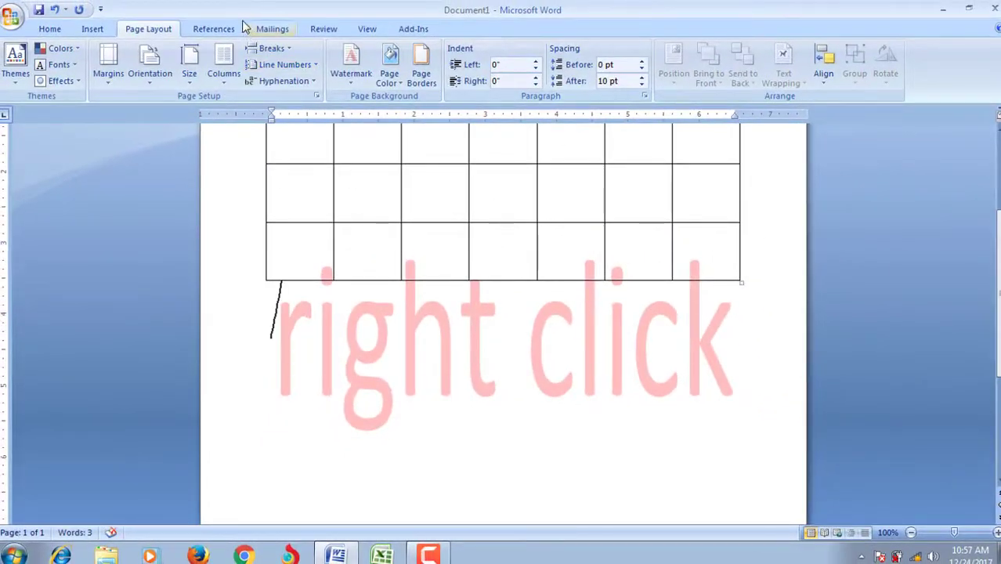
Step: Look through the References, Mailings and Review tabs, ending on the View tab
left_click(226, 29)
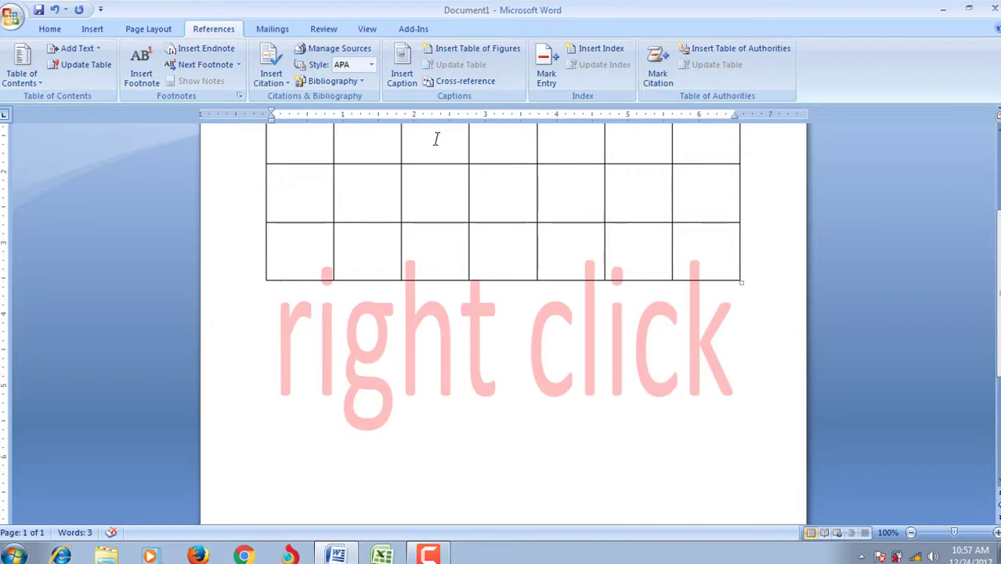
left_click(276, 29)
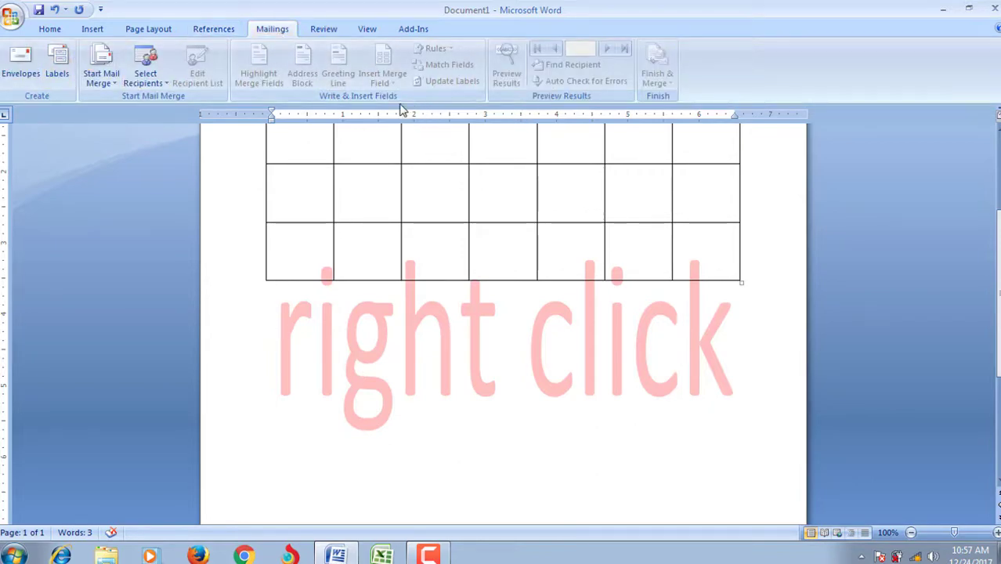
left_click(324, 29)
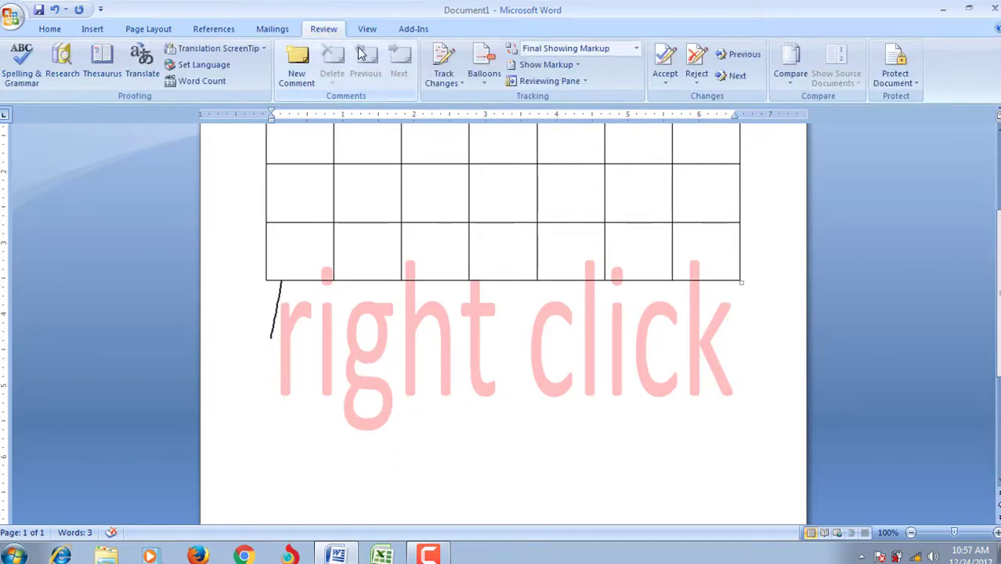
left_click(368, 29)
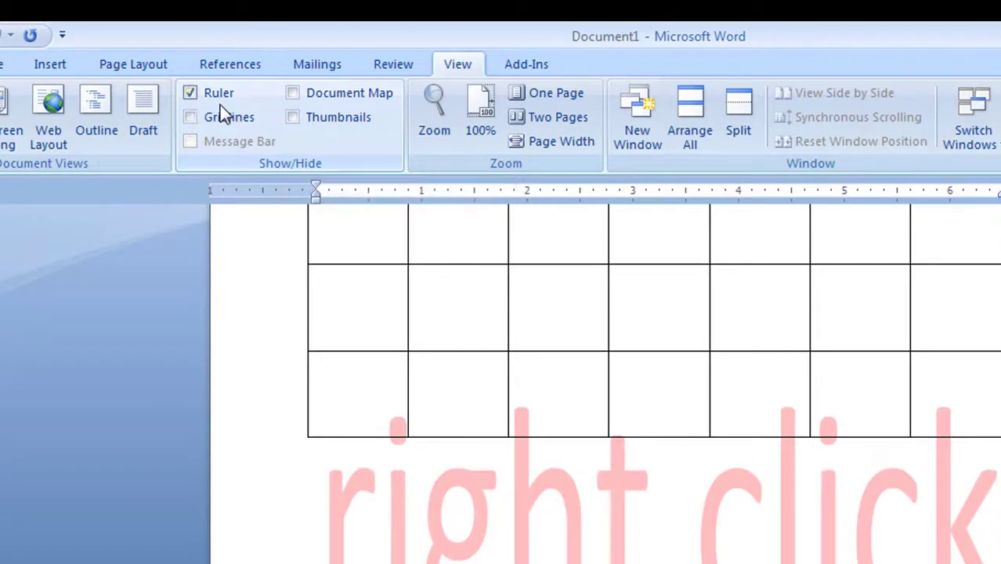
Step: Toggle the ruler off and back on, then shift the title-and-table selection's hanging indent right
scroll(603, 376, "up", 5)
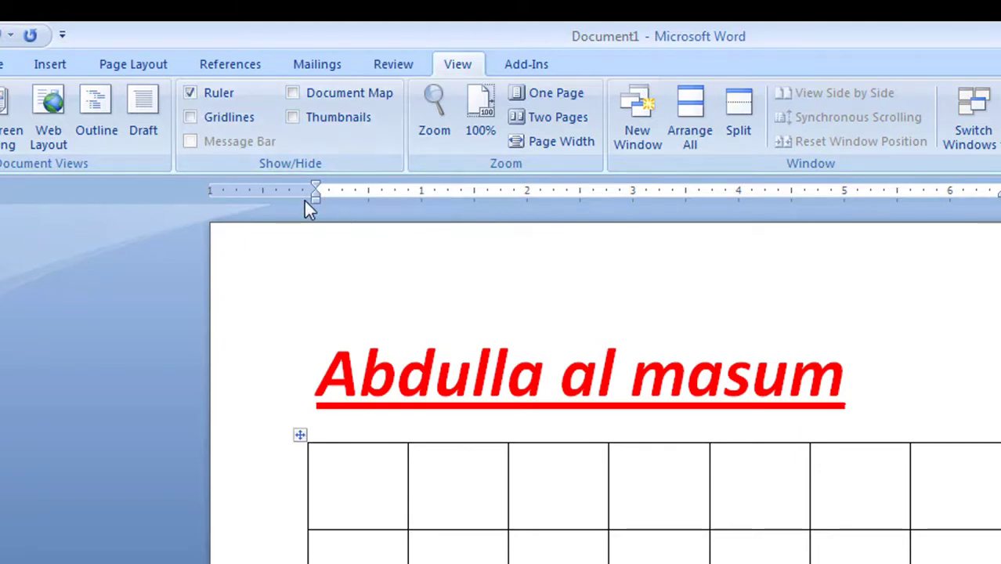
left_click(194, 93)
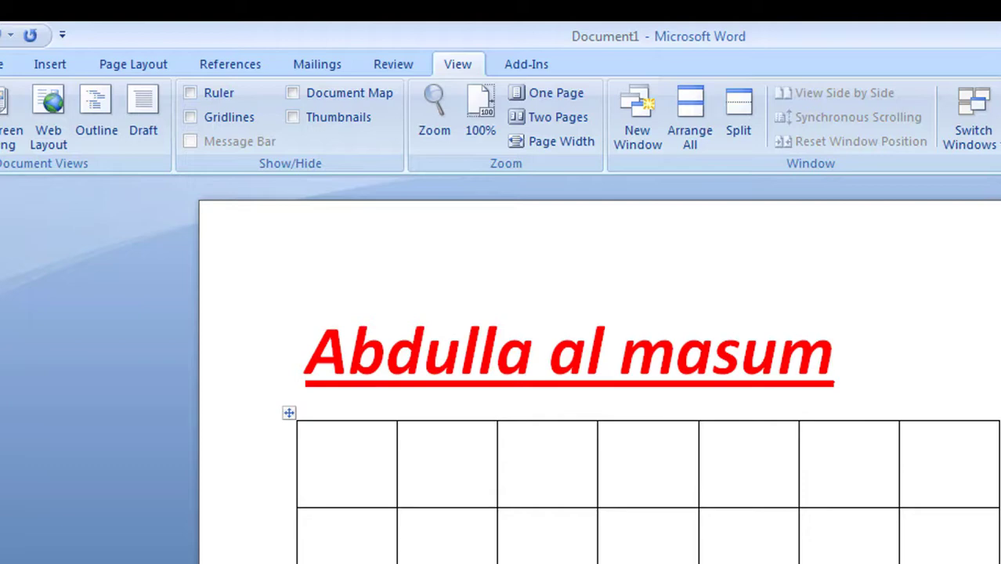
left_click(210, 97)
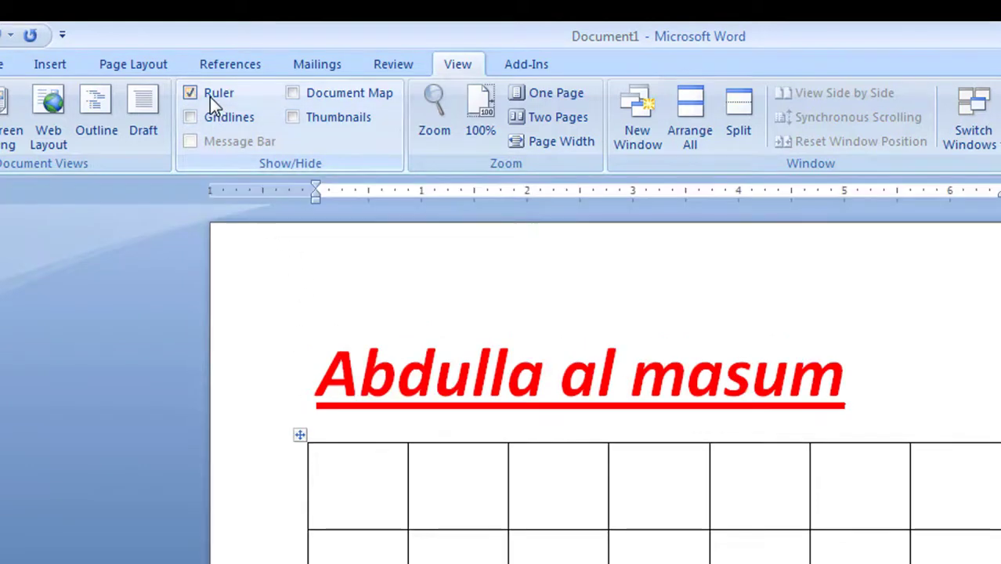
left_click_drag(318, 330, 548, 563)
left_click_drag(313, 196, 355, 198)
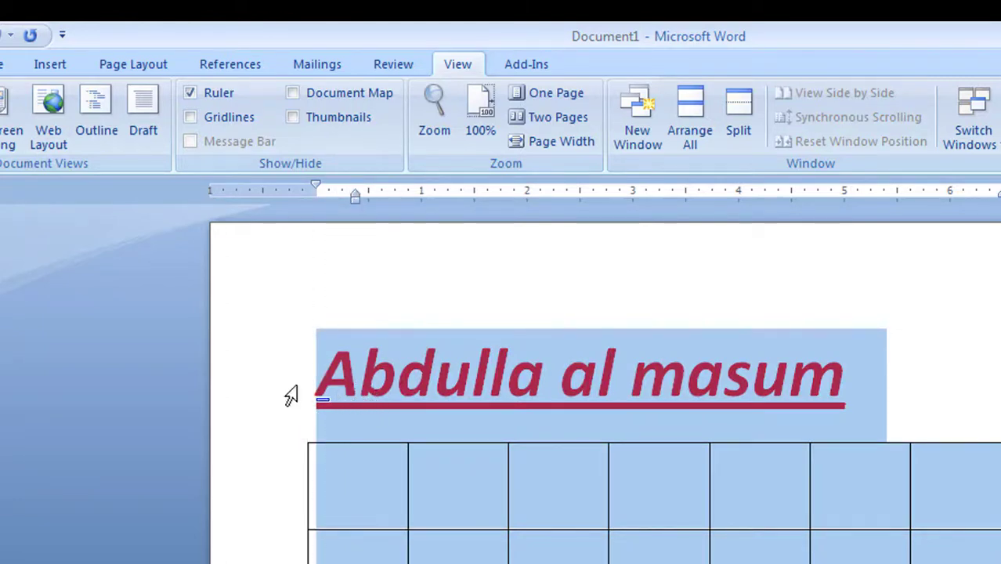
Step: Reselect only the title line and indent it about half an inch from the left margin
left_click(337, 408)
key("Escape")
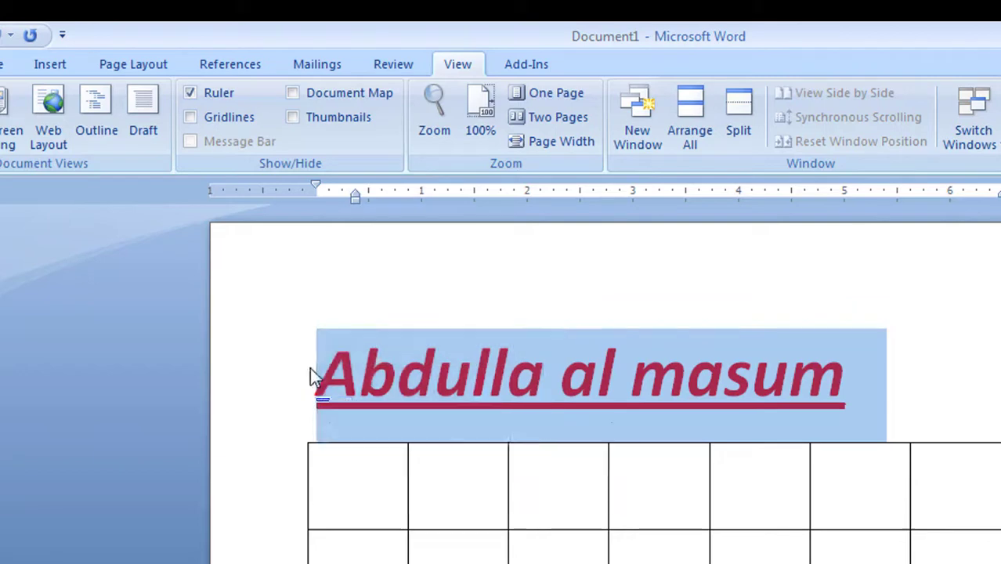
left_click(317, 374)
left_click_drag(323, 370, 784, 421)
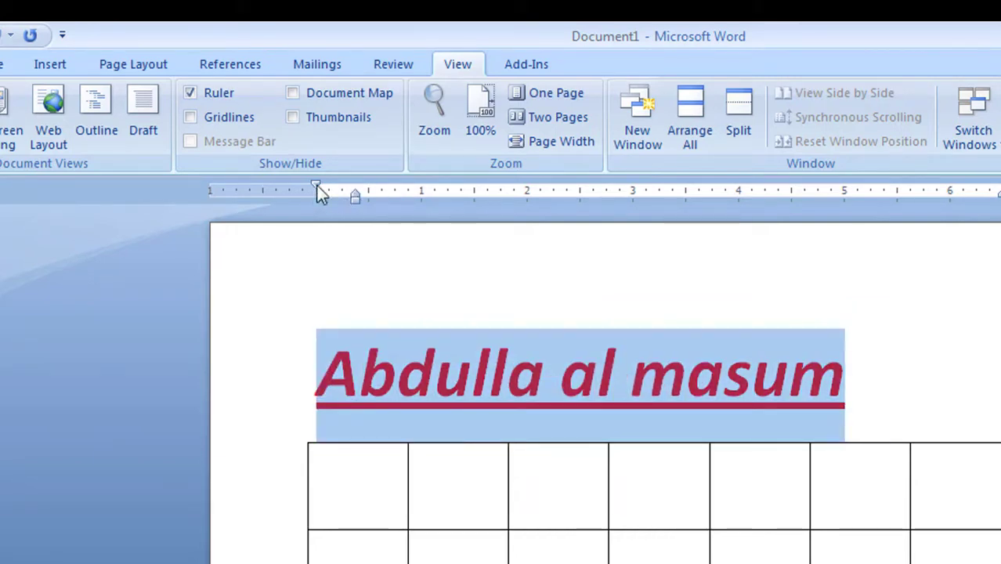
mouse_move(316, 186)
left_mouse_down()
mouse_move(351, 184)
mouse_move(314, 200)
mouse_move(314, 192)
mouse_move(369, 188)
left_mouse_up()
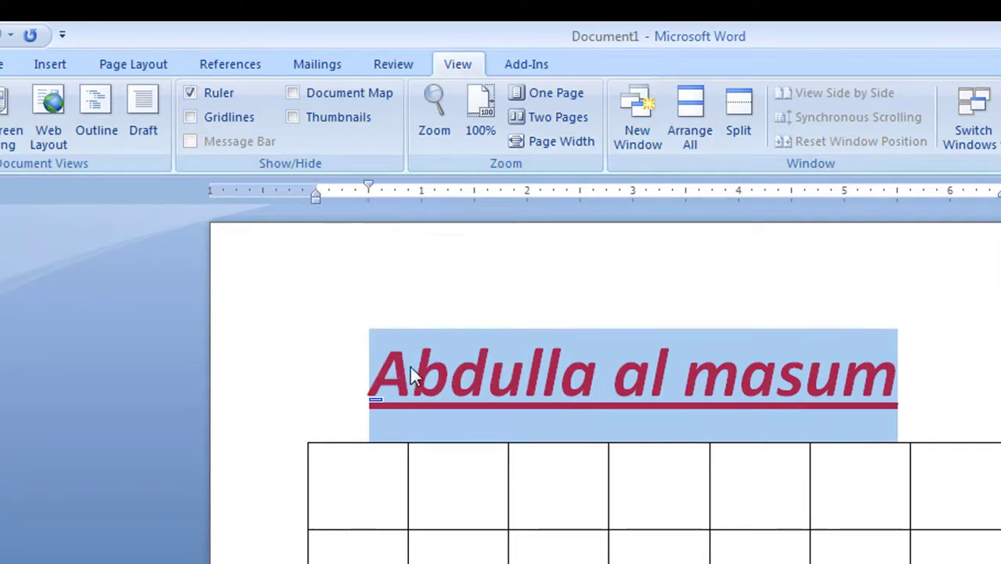
left_click(333, 354)
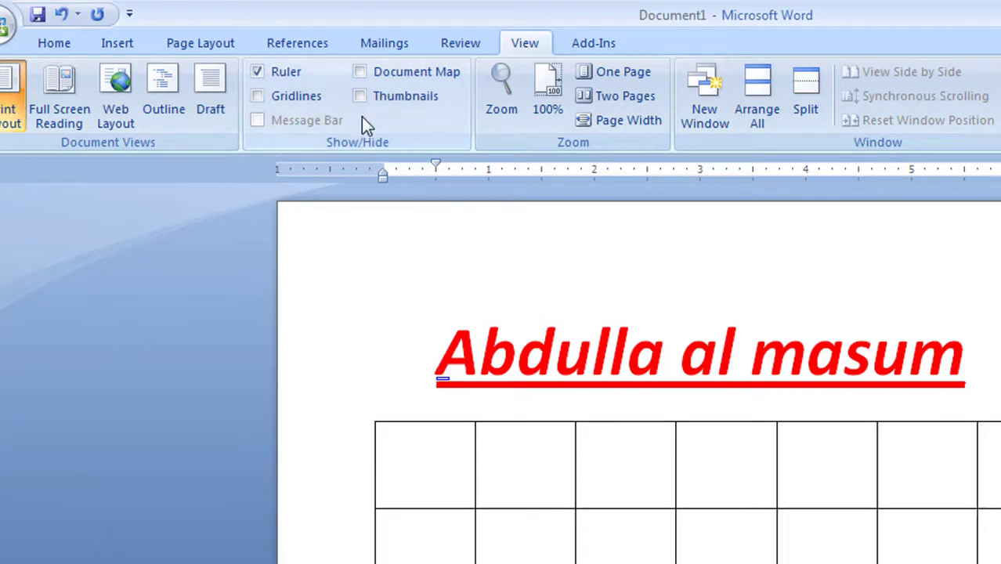
left_click(359, 96)
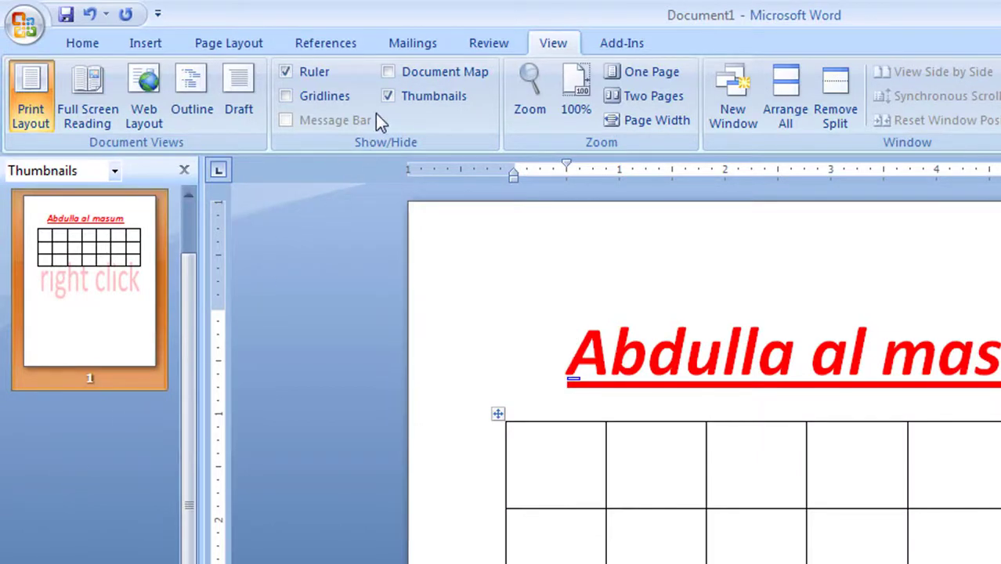
left_click(402, 95)
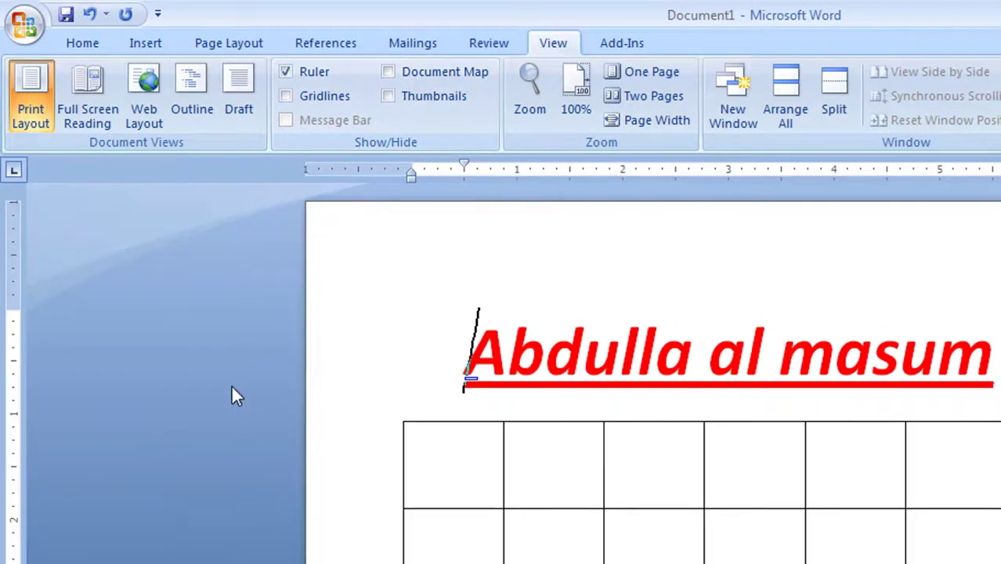